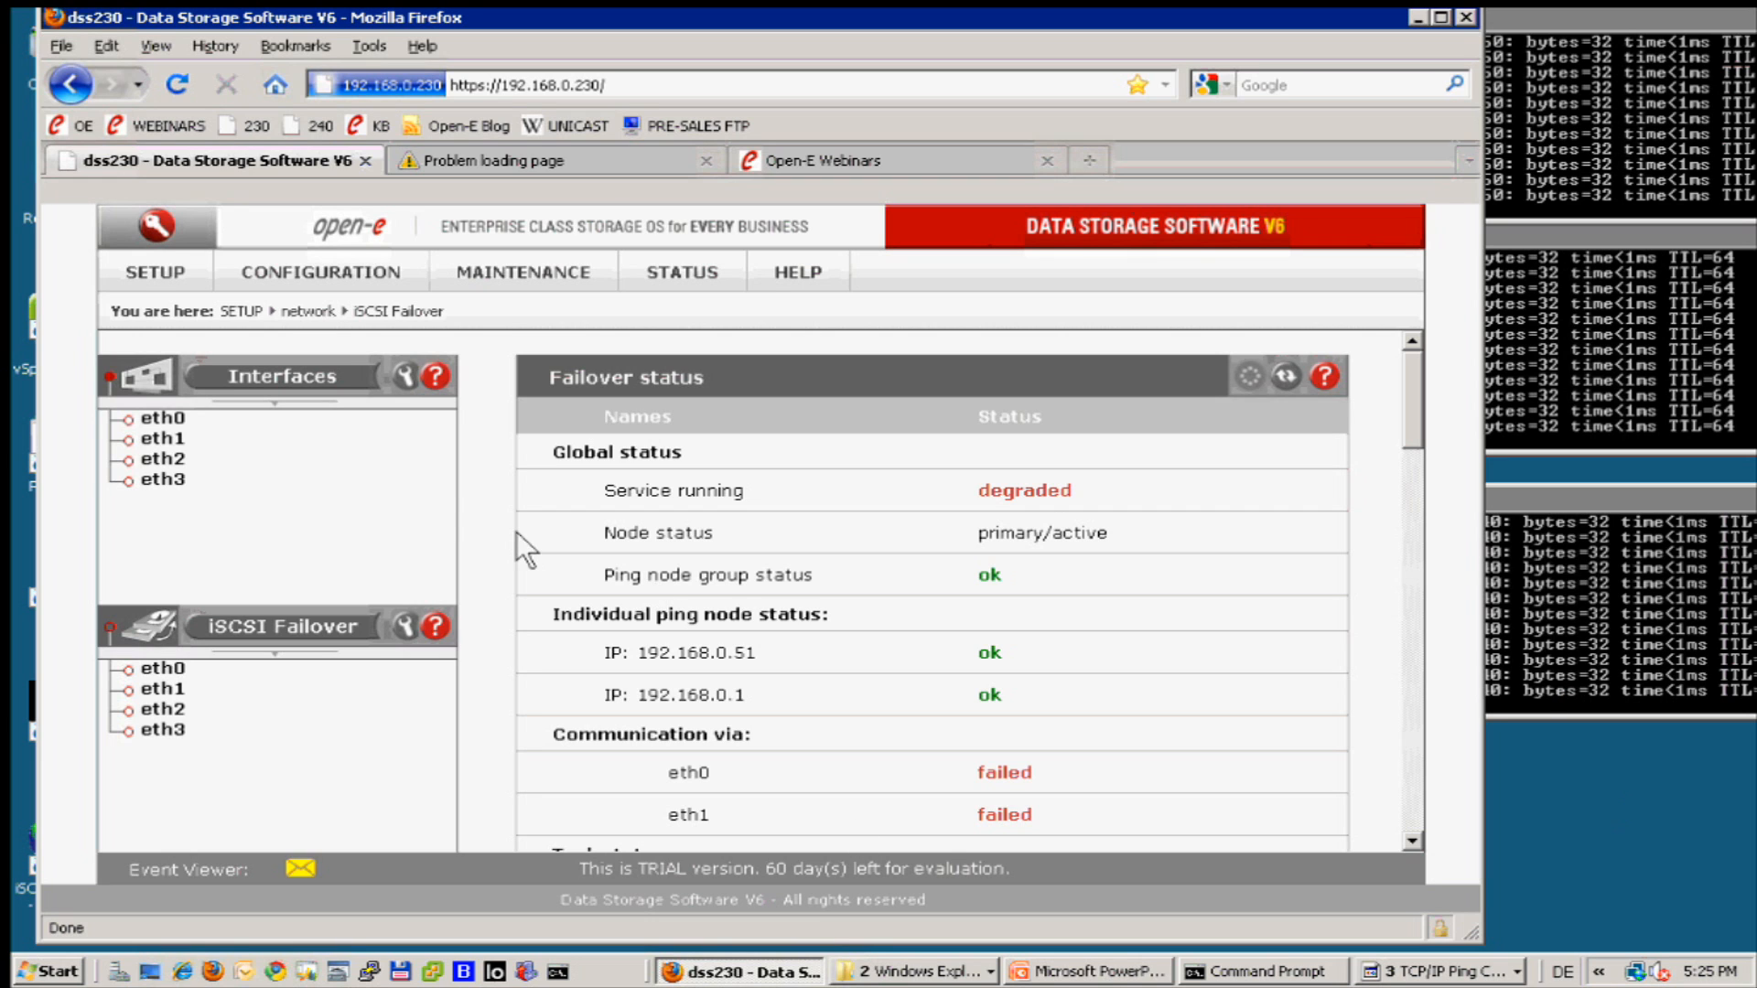
# Reload the 192.168.0.240 page and confirm a permanently stored security exception for its certificate
pyautogui.click(568, 149)
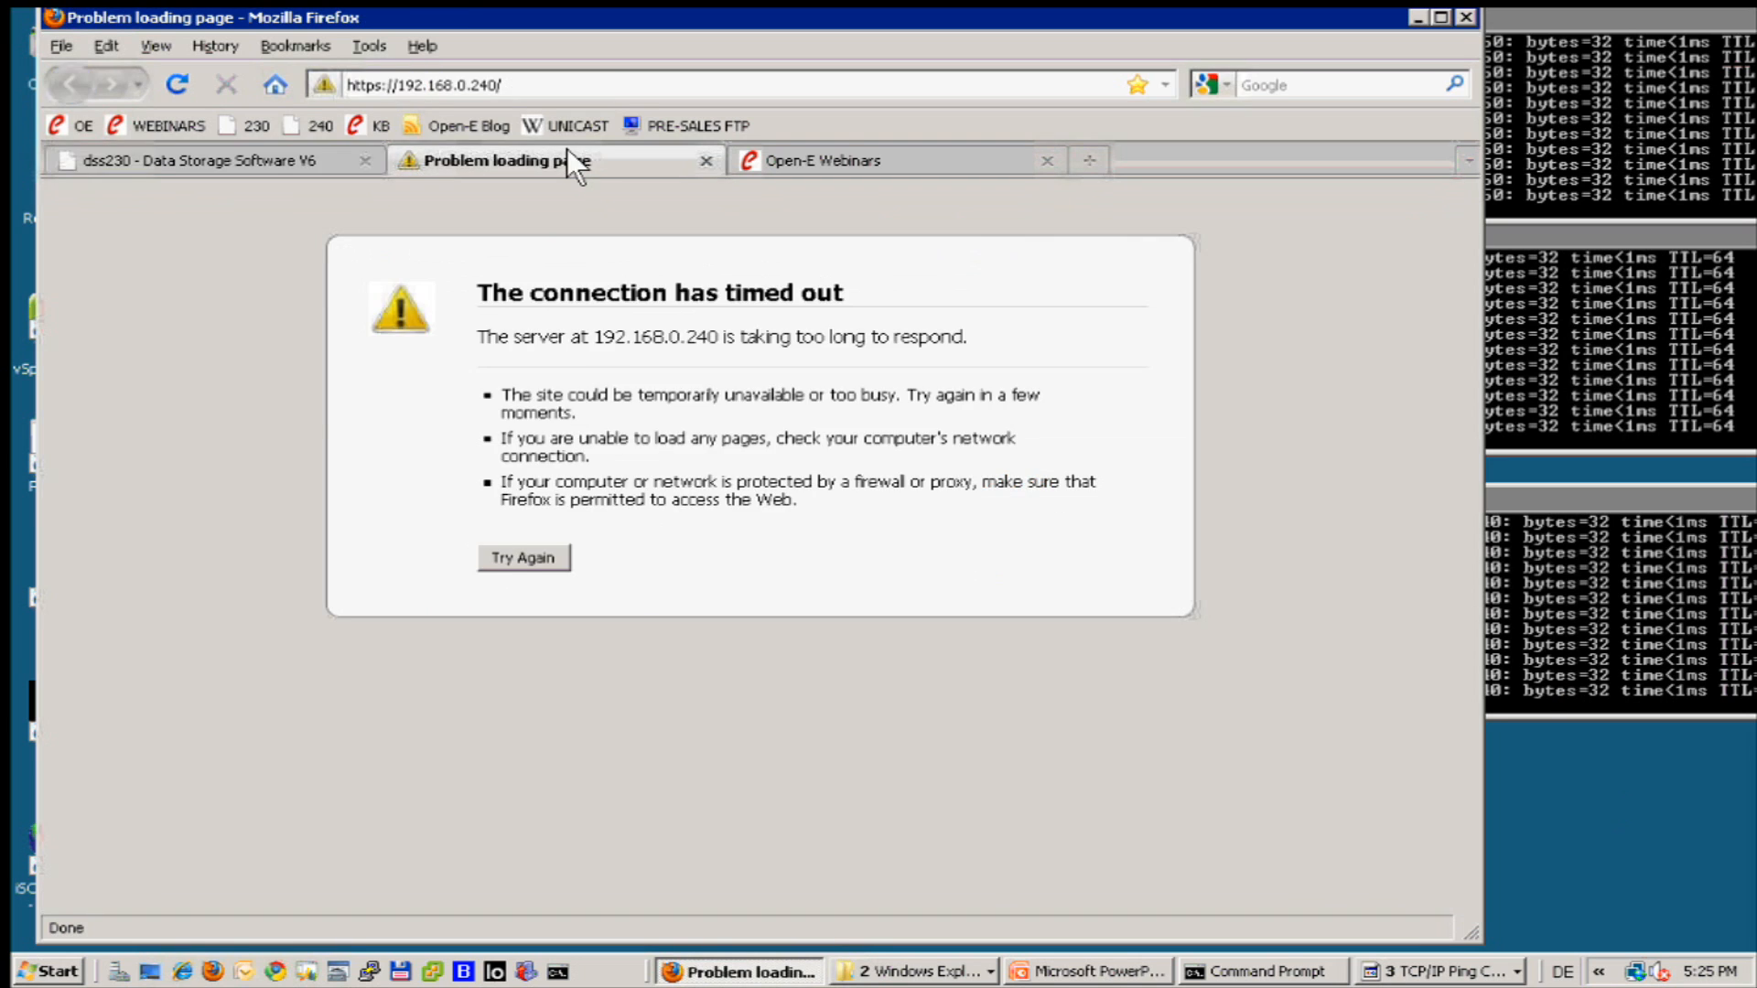
pyautogui.click(174, 85)
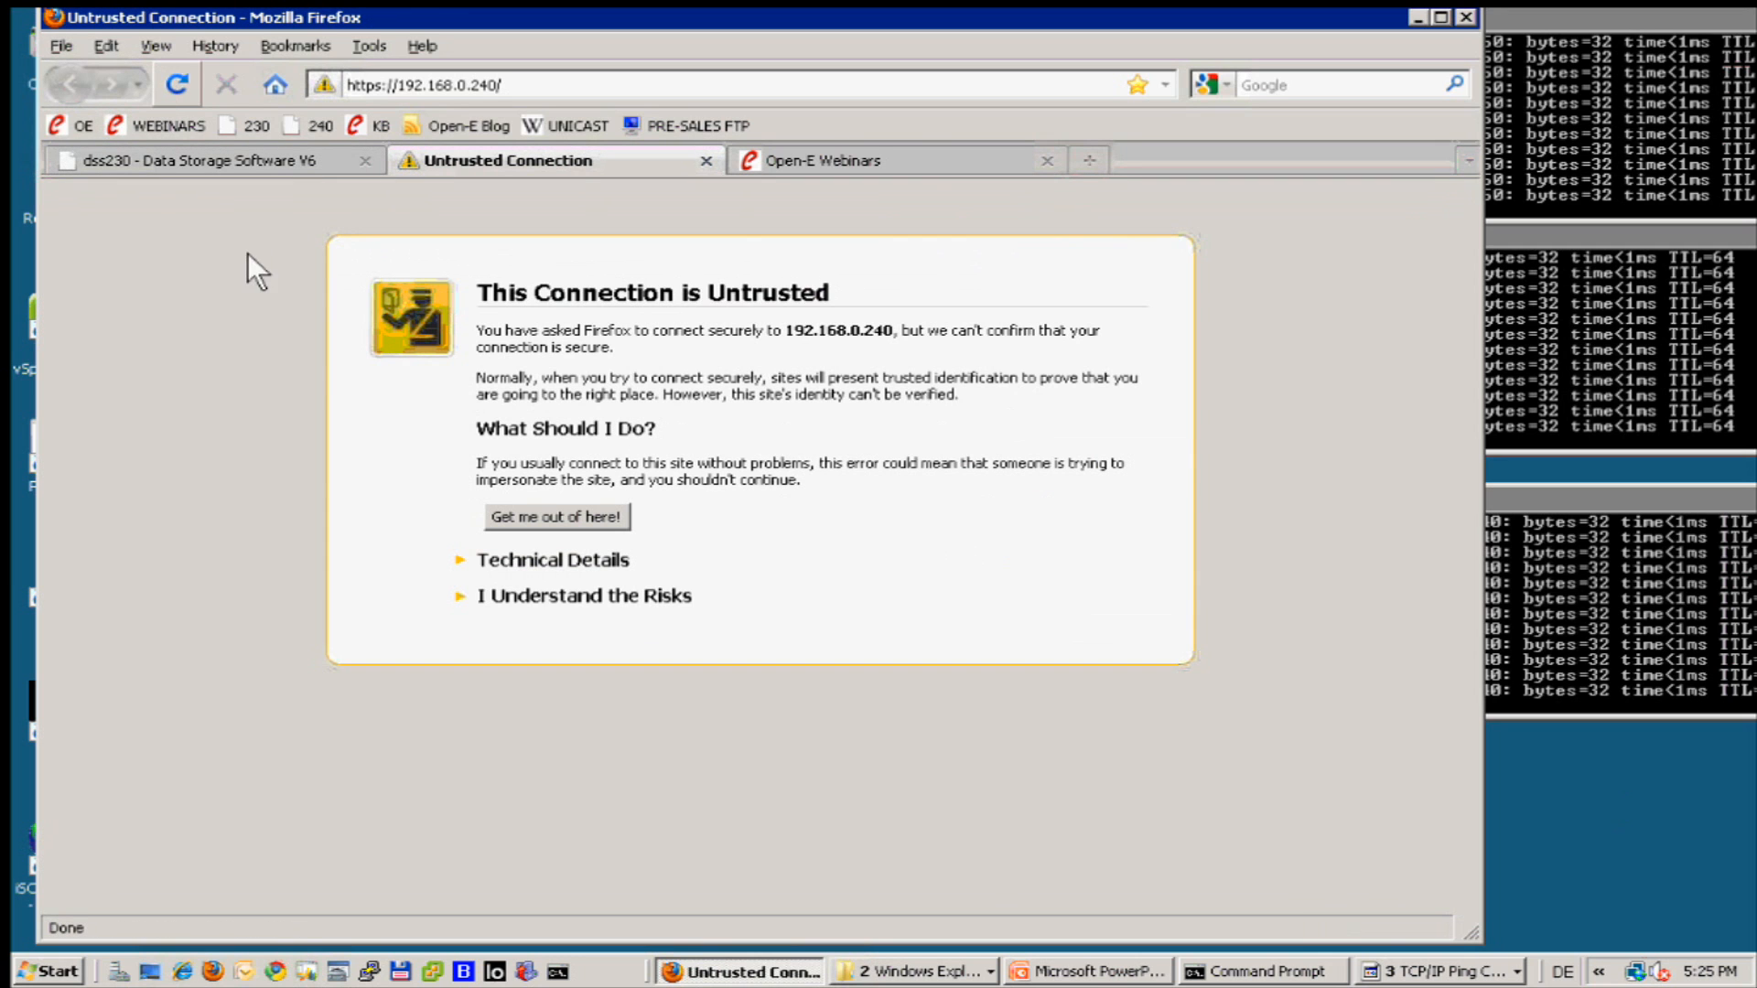
pyautogui.click(563, 596)
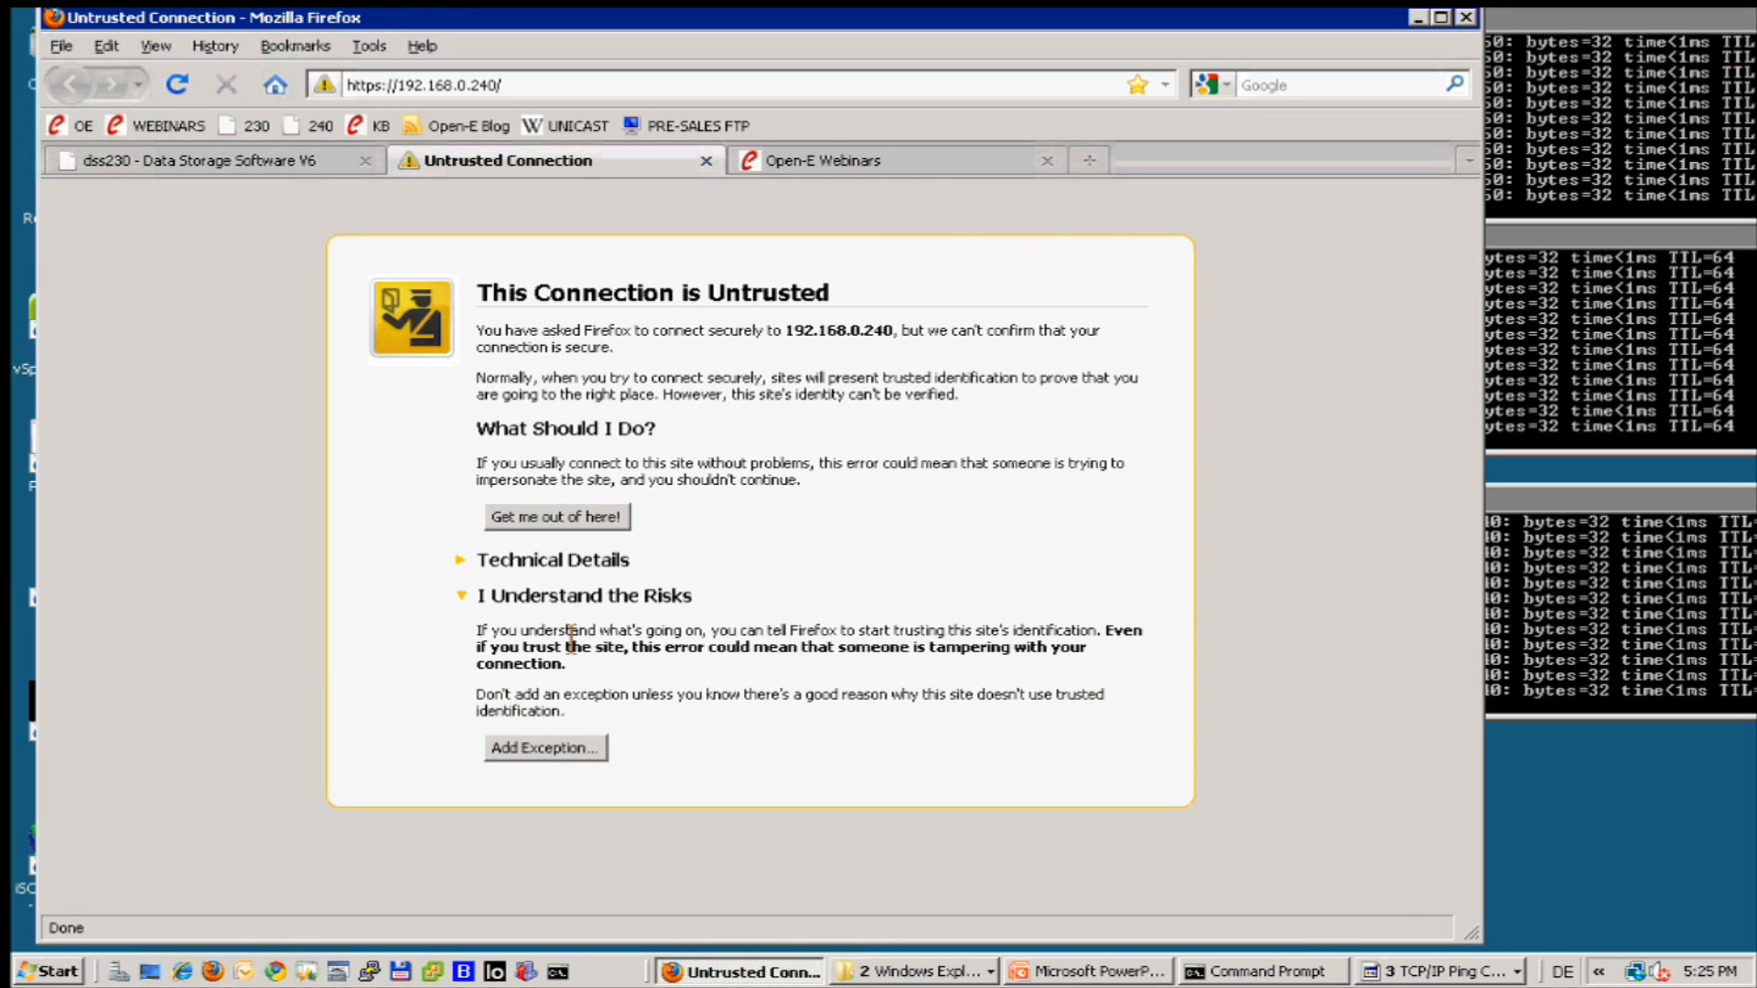
pyautogui.click(534, 740)
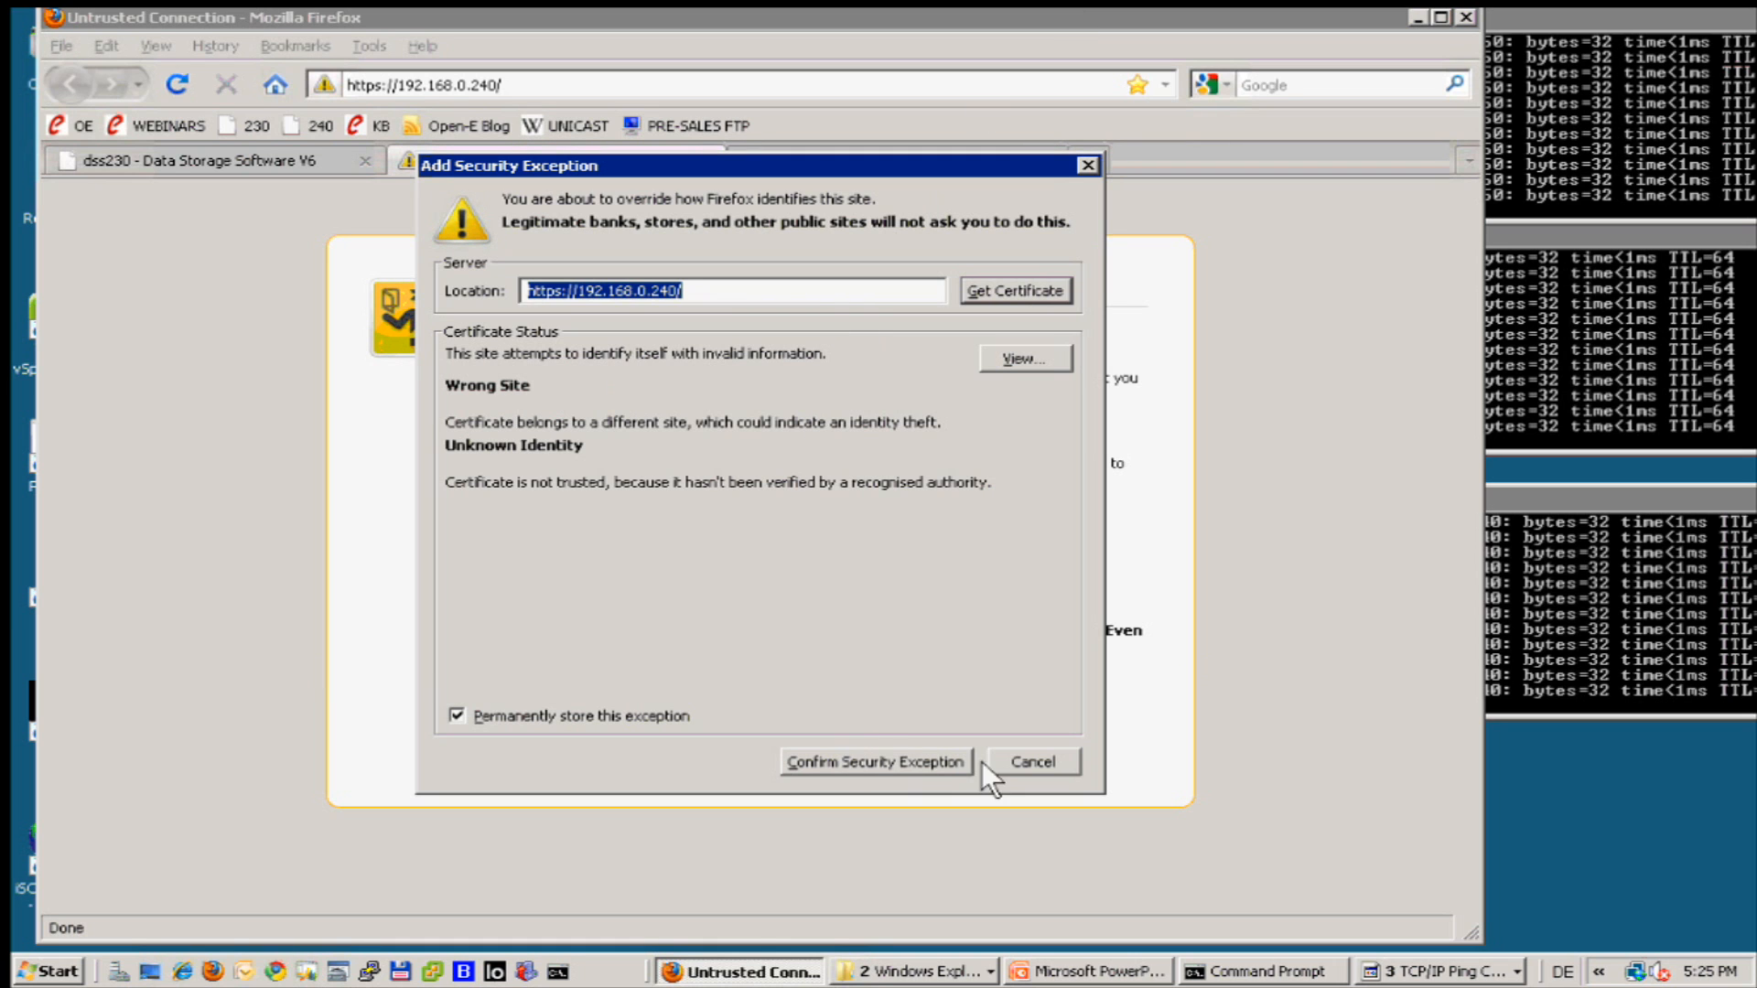
pyautogui.click(903, 759)
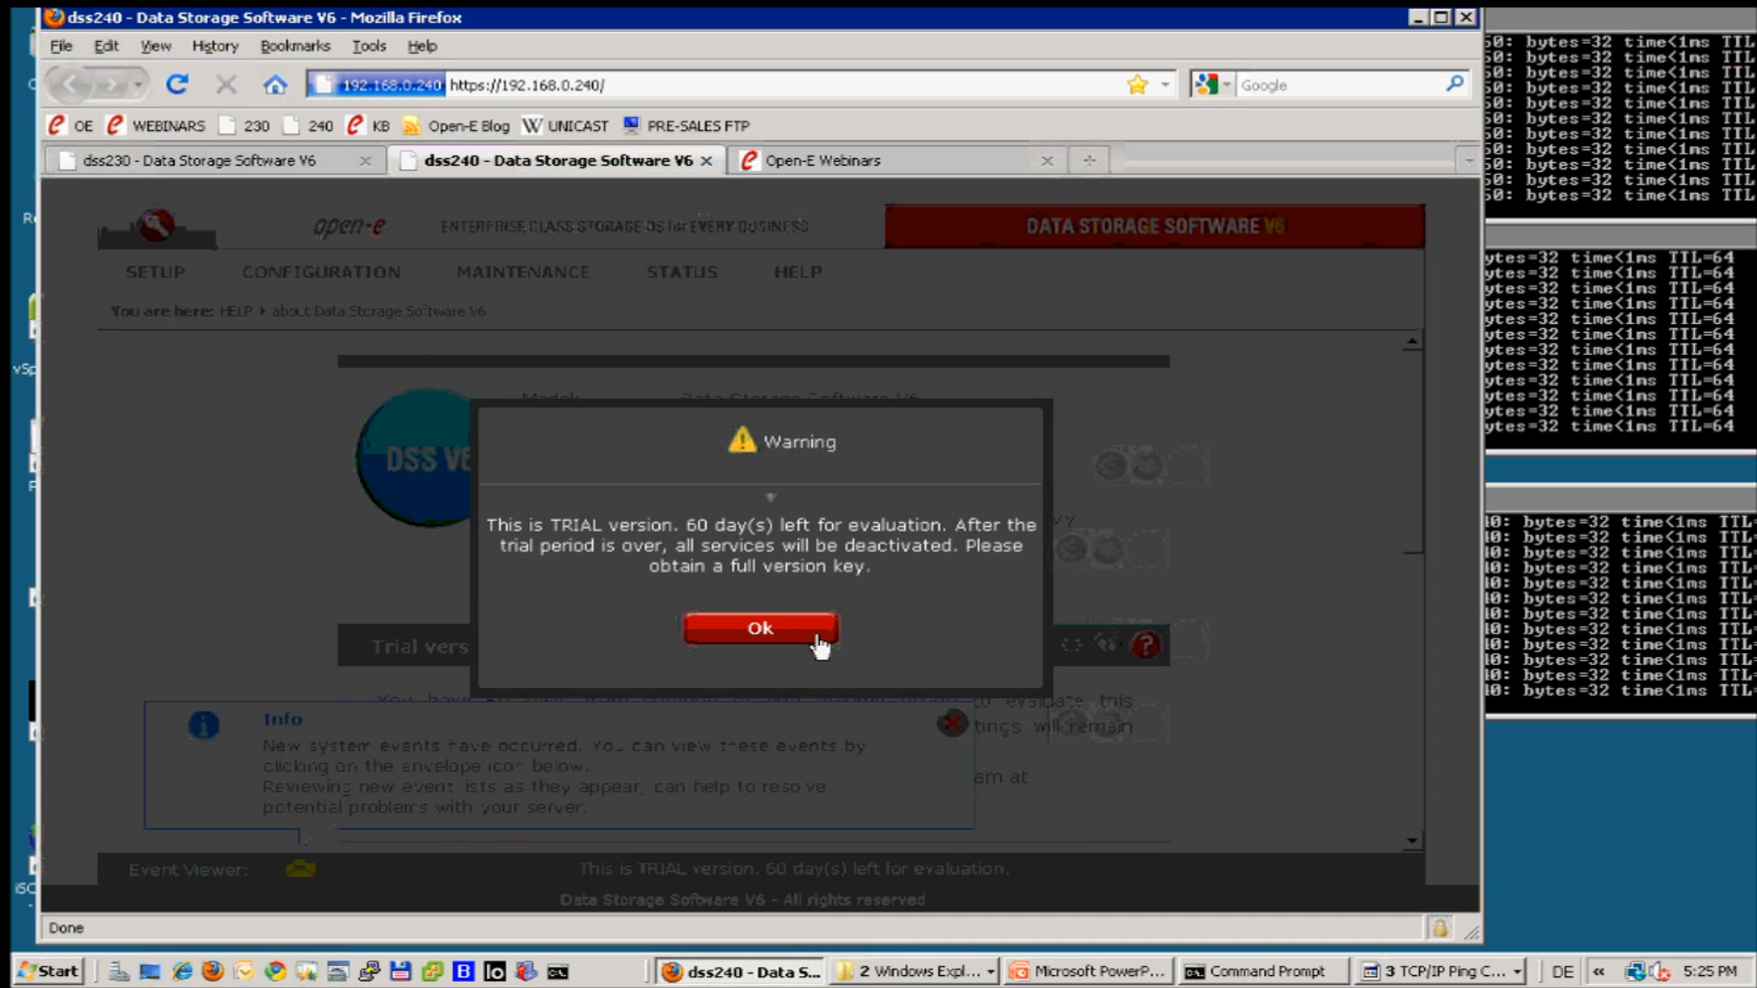
# Dismiss the trial warning and system events notice on dss240, and review the installed versions on the software update page
pyautogui.click(813, 644)
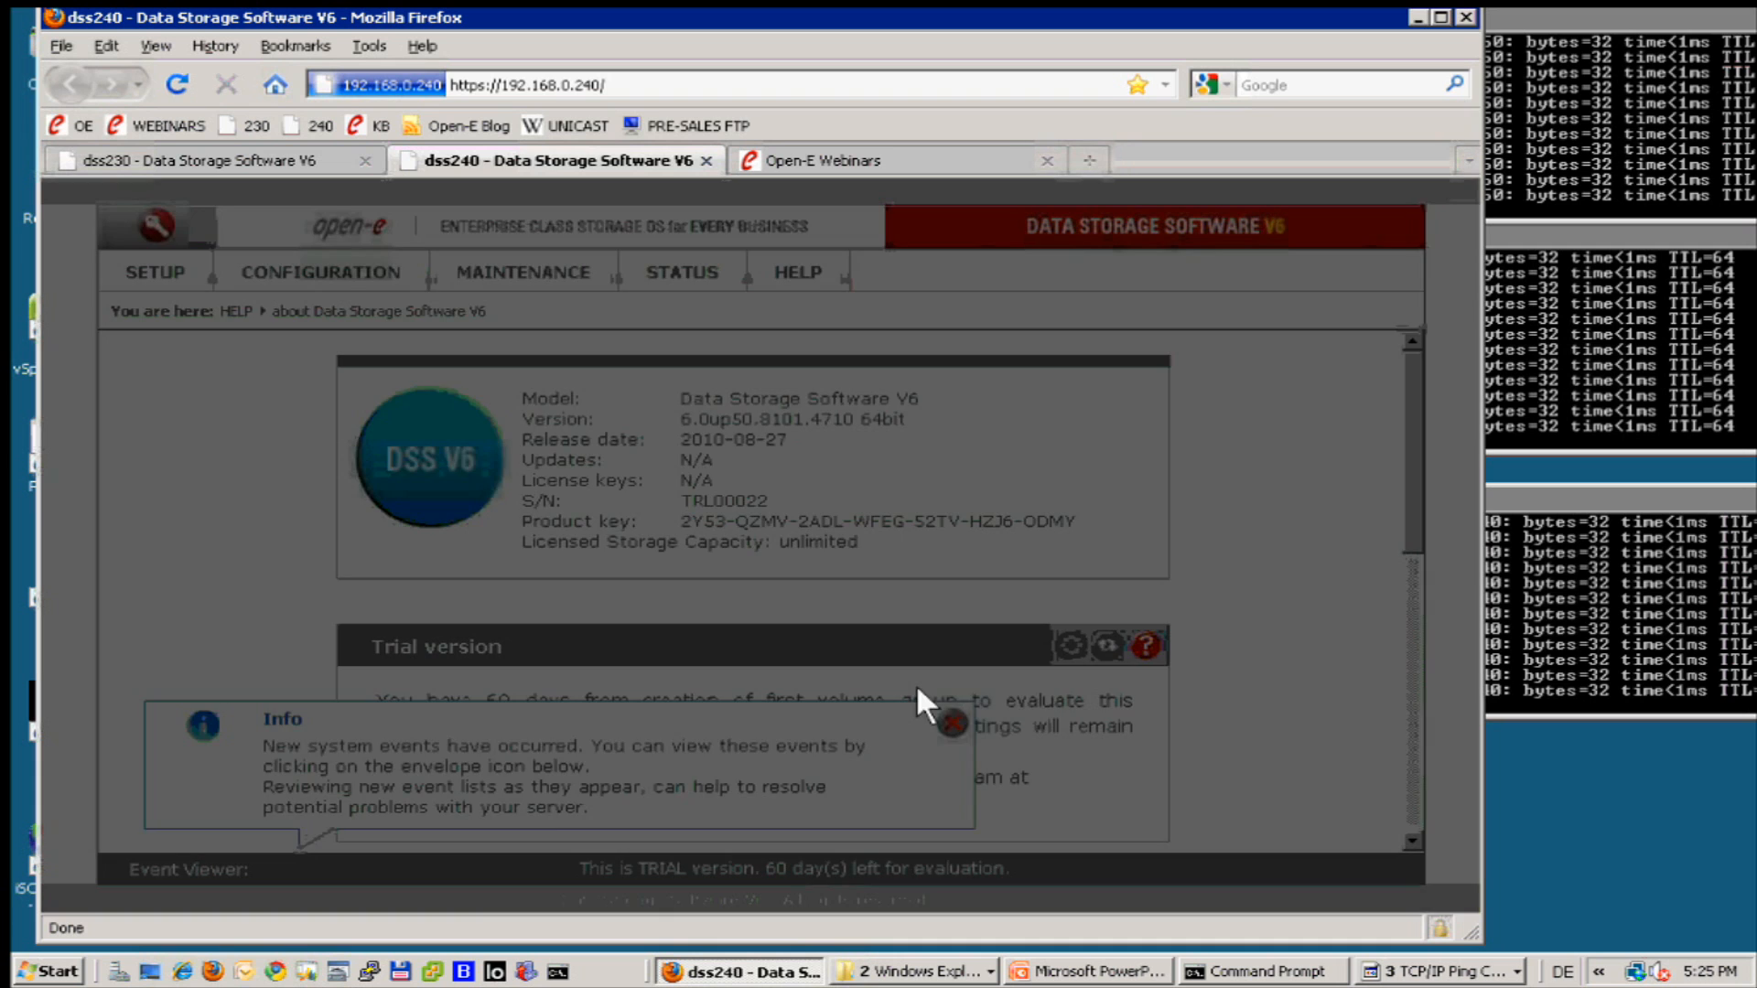
pyautogui.click(952, 724)
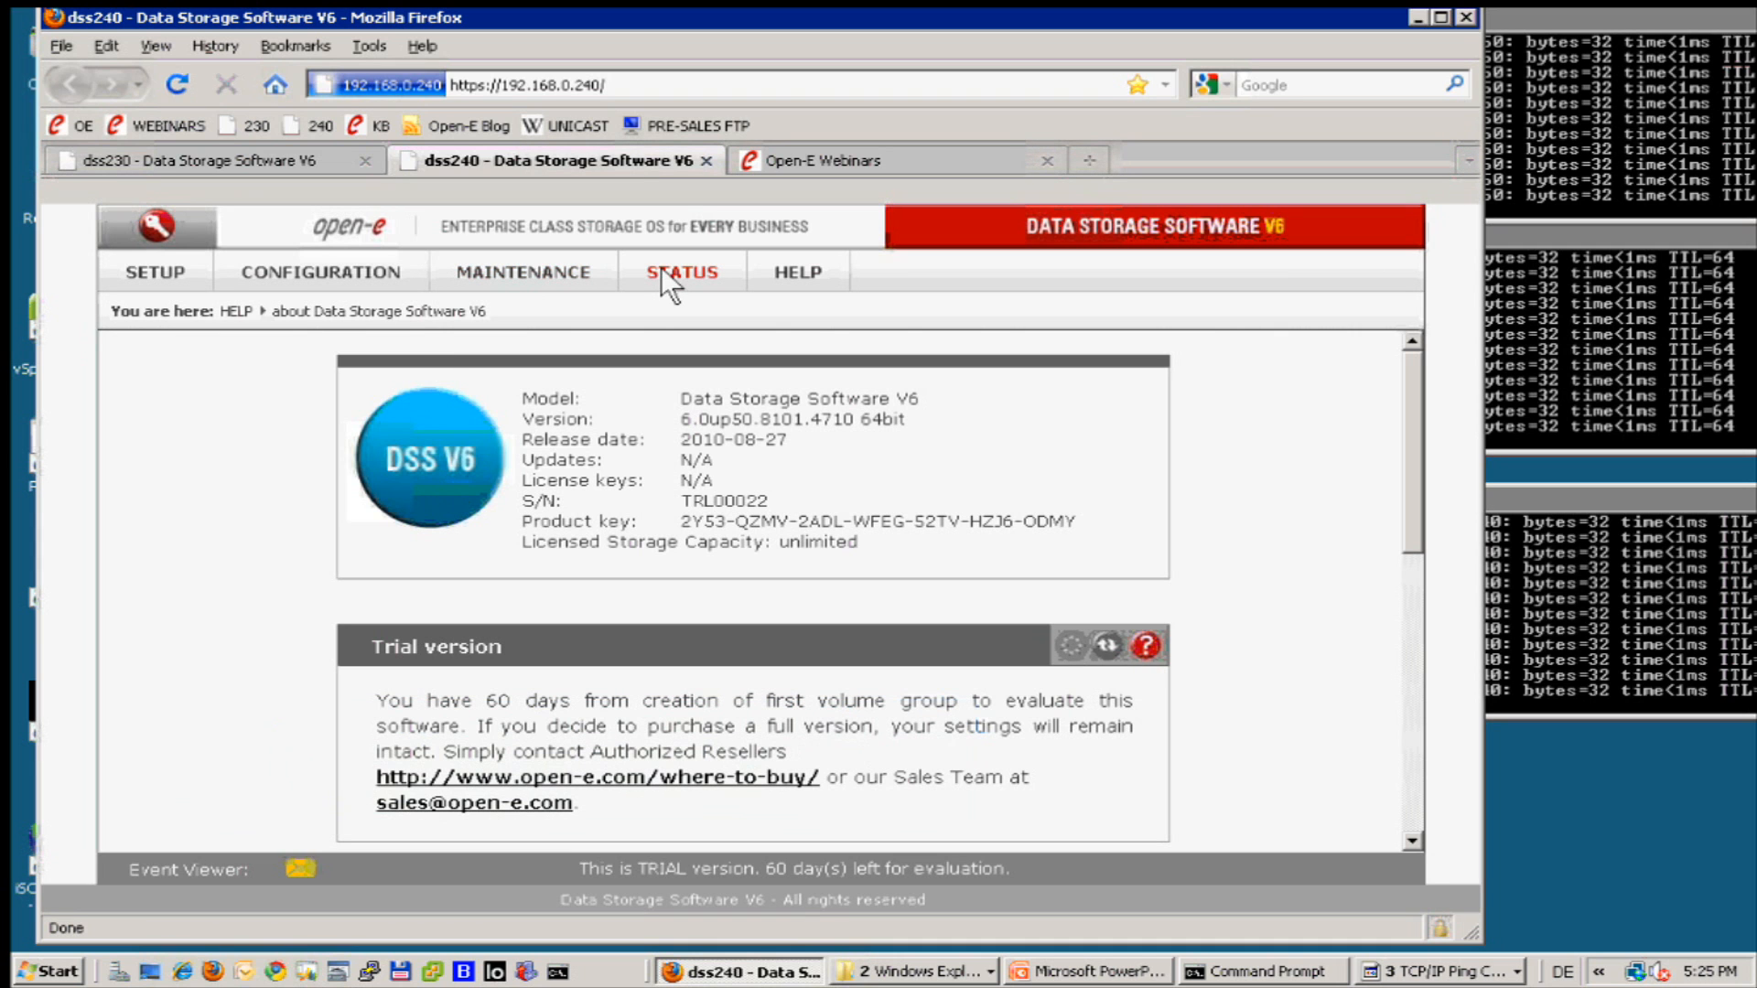
pyautogui.click(518, 258)
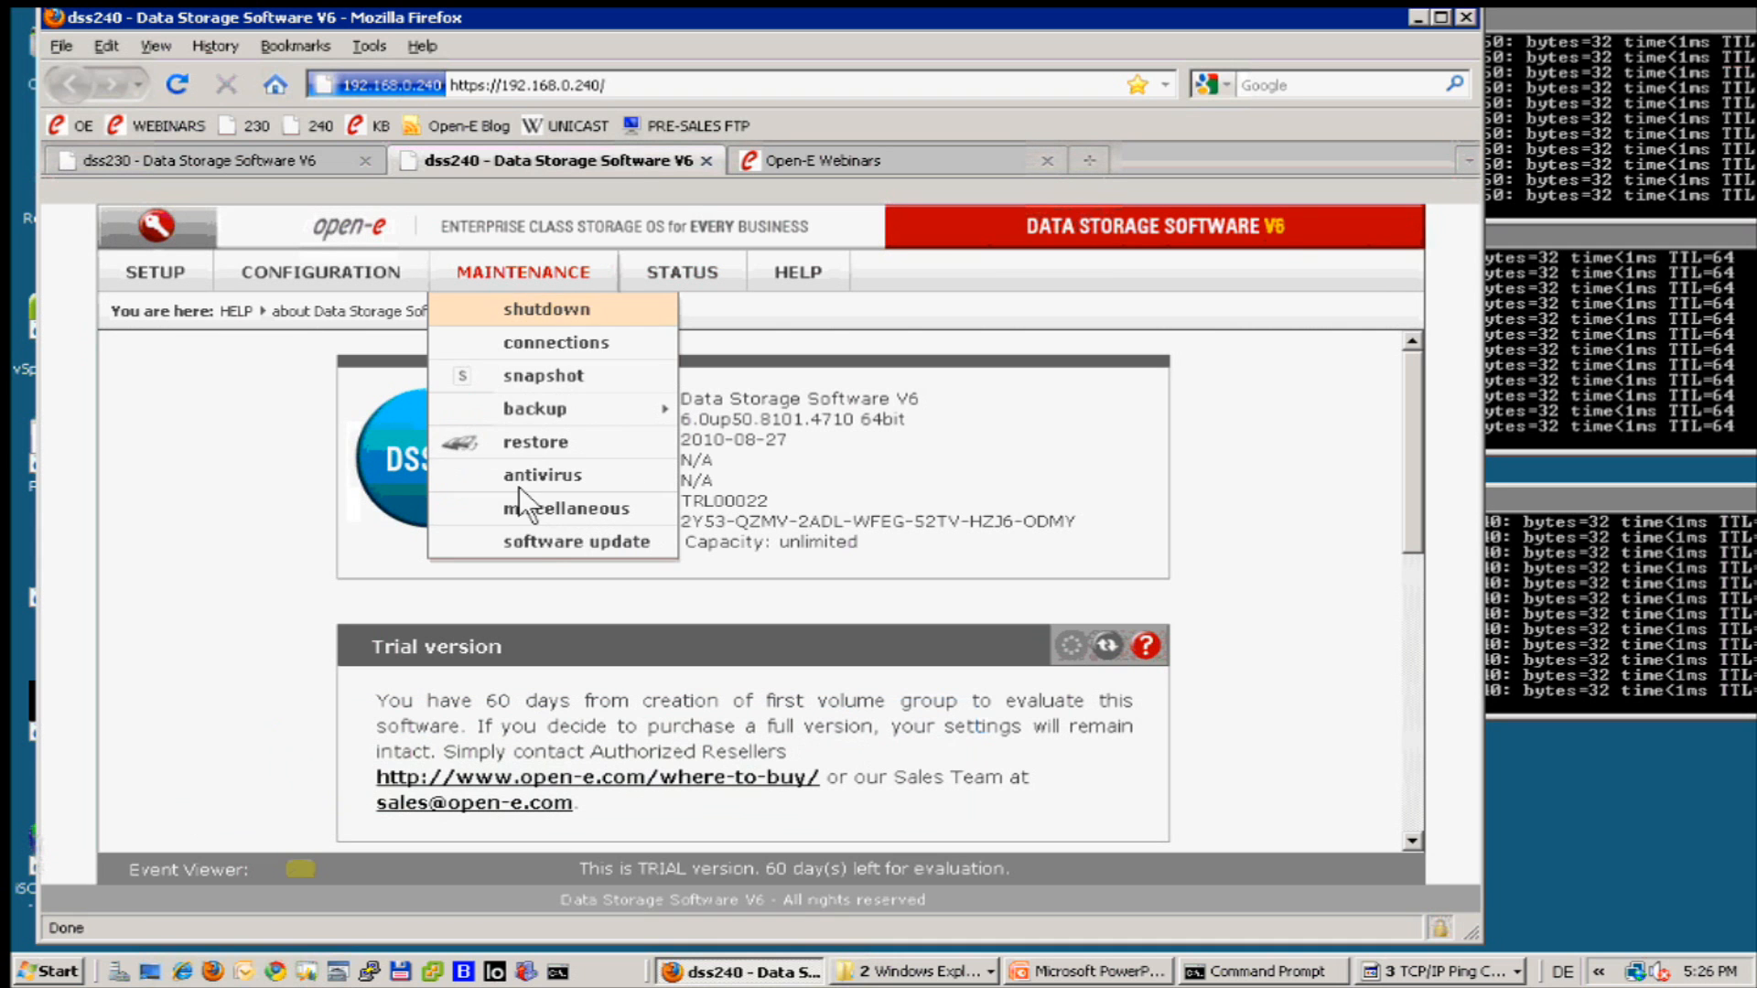
pyautogui.click(534, 544)
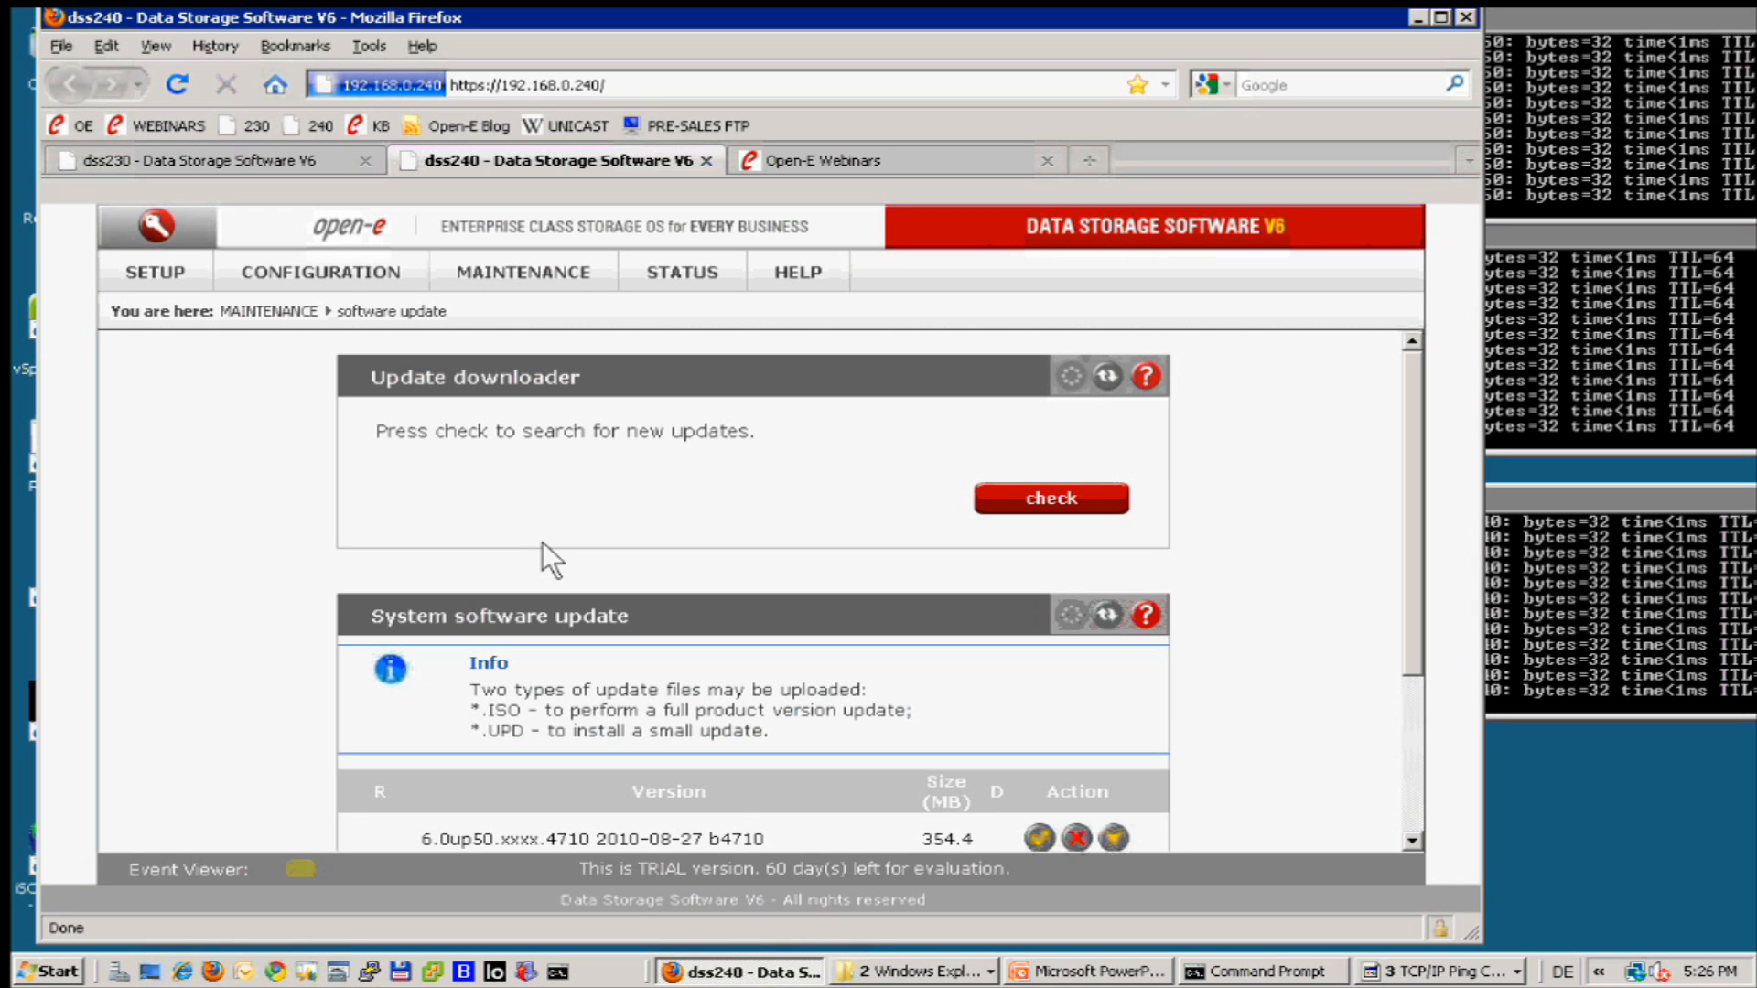
pyautogui.scroll(-4, 542, 541)
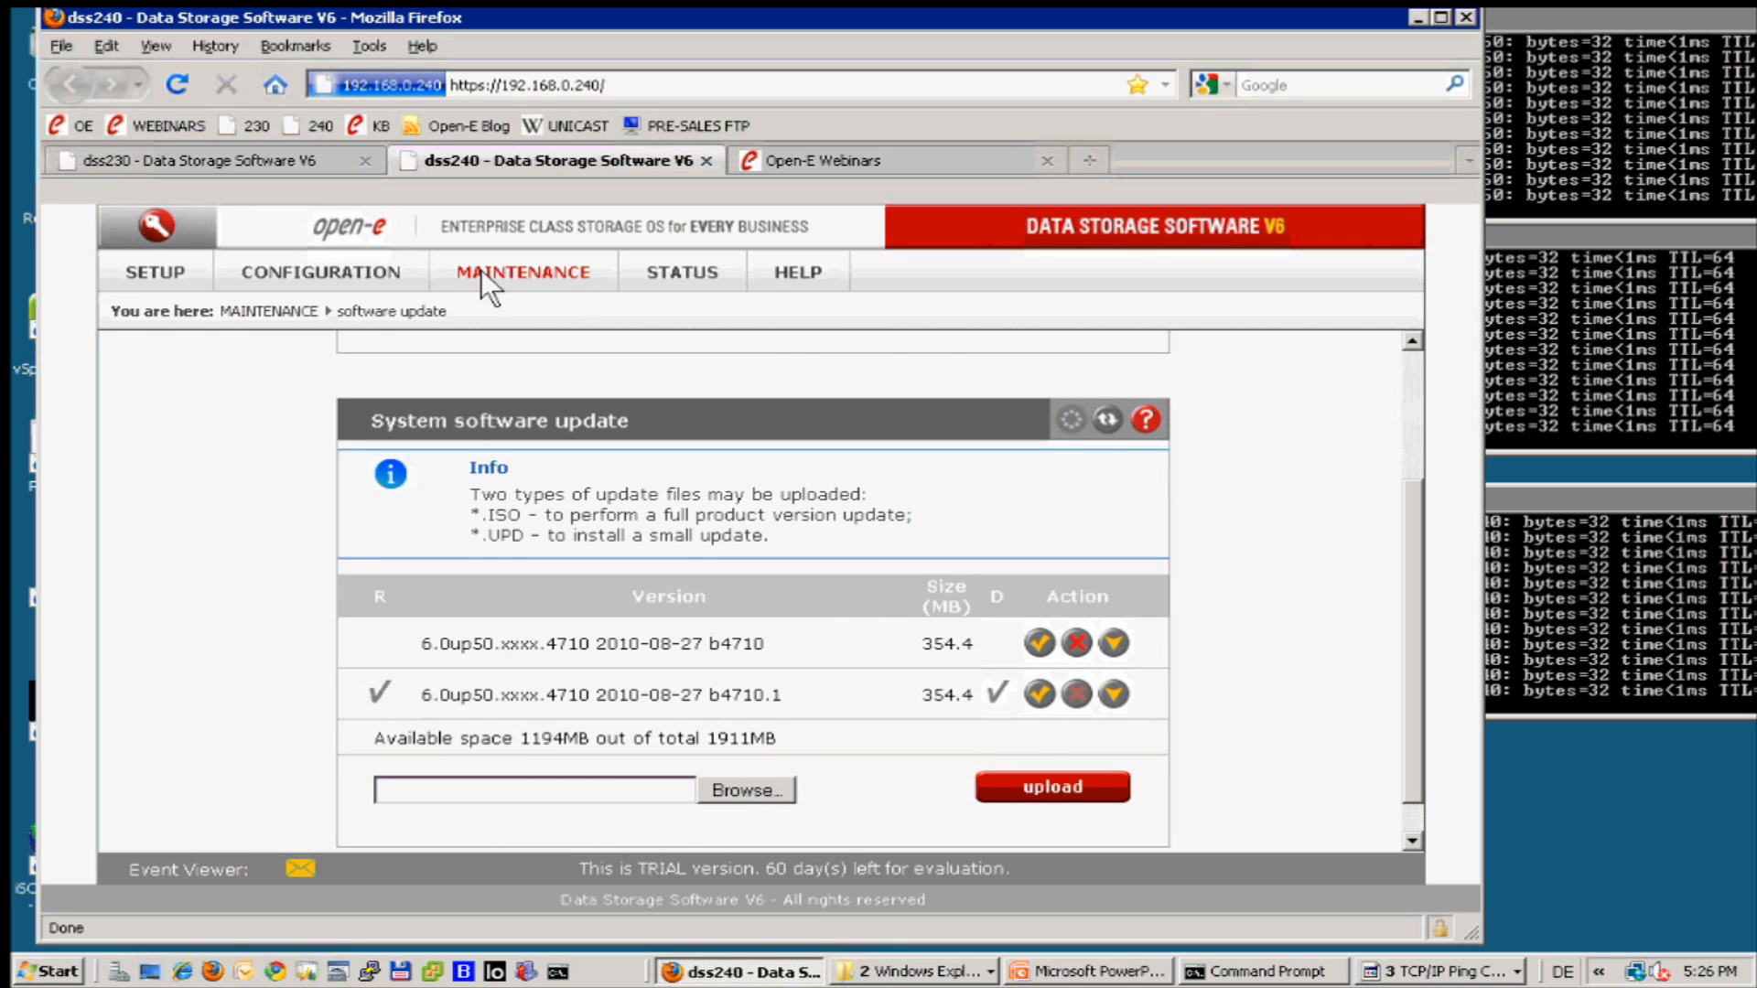
# Open the network iSCSI Failover page on dss240 and examine its Service running status
pyautogui.click(129, 254)
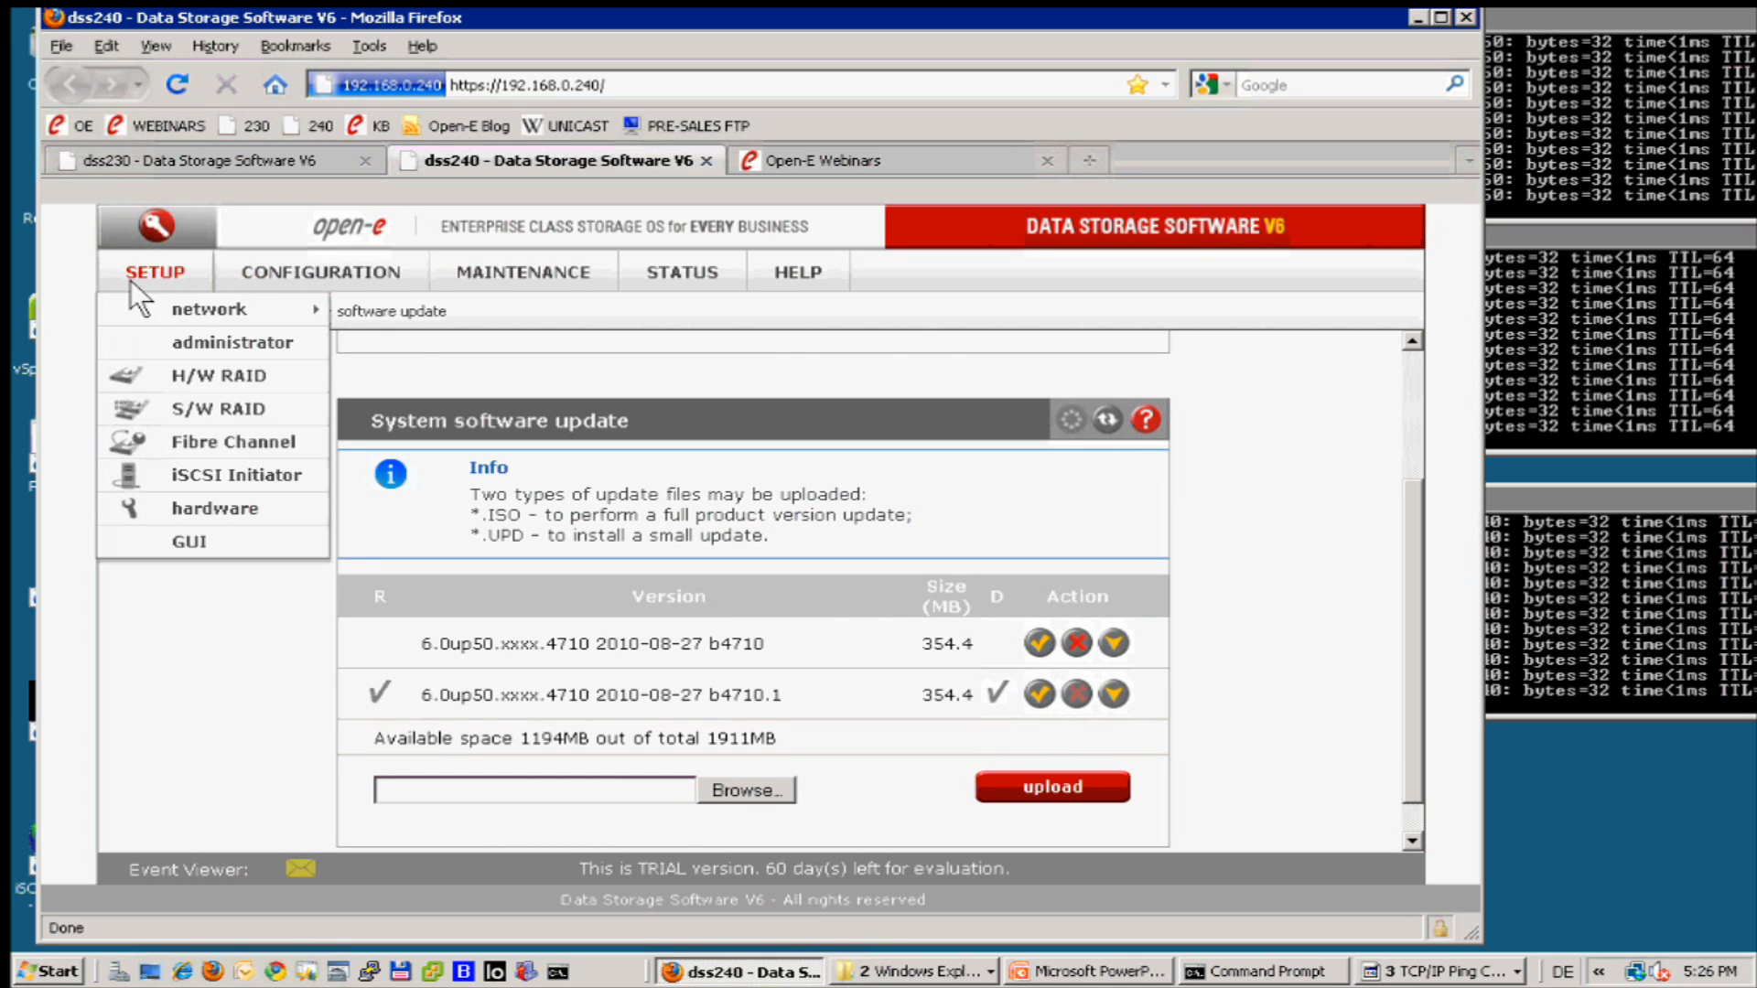
pyautogui.moveTo(228, 309)
pyautogui.click(402, 335)
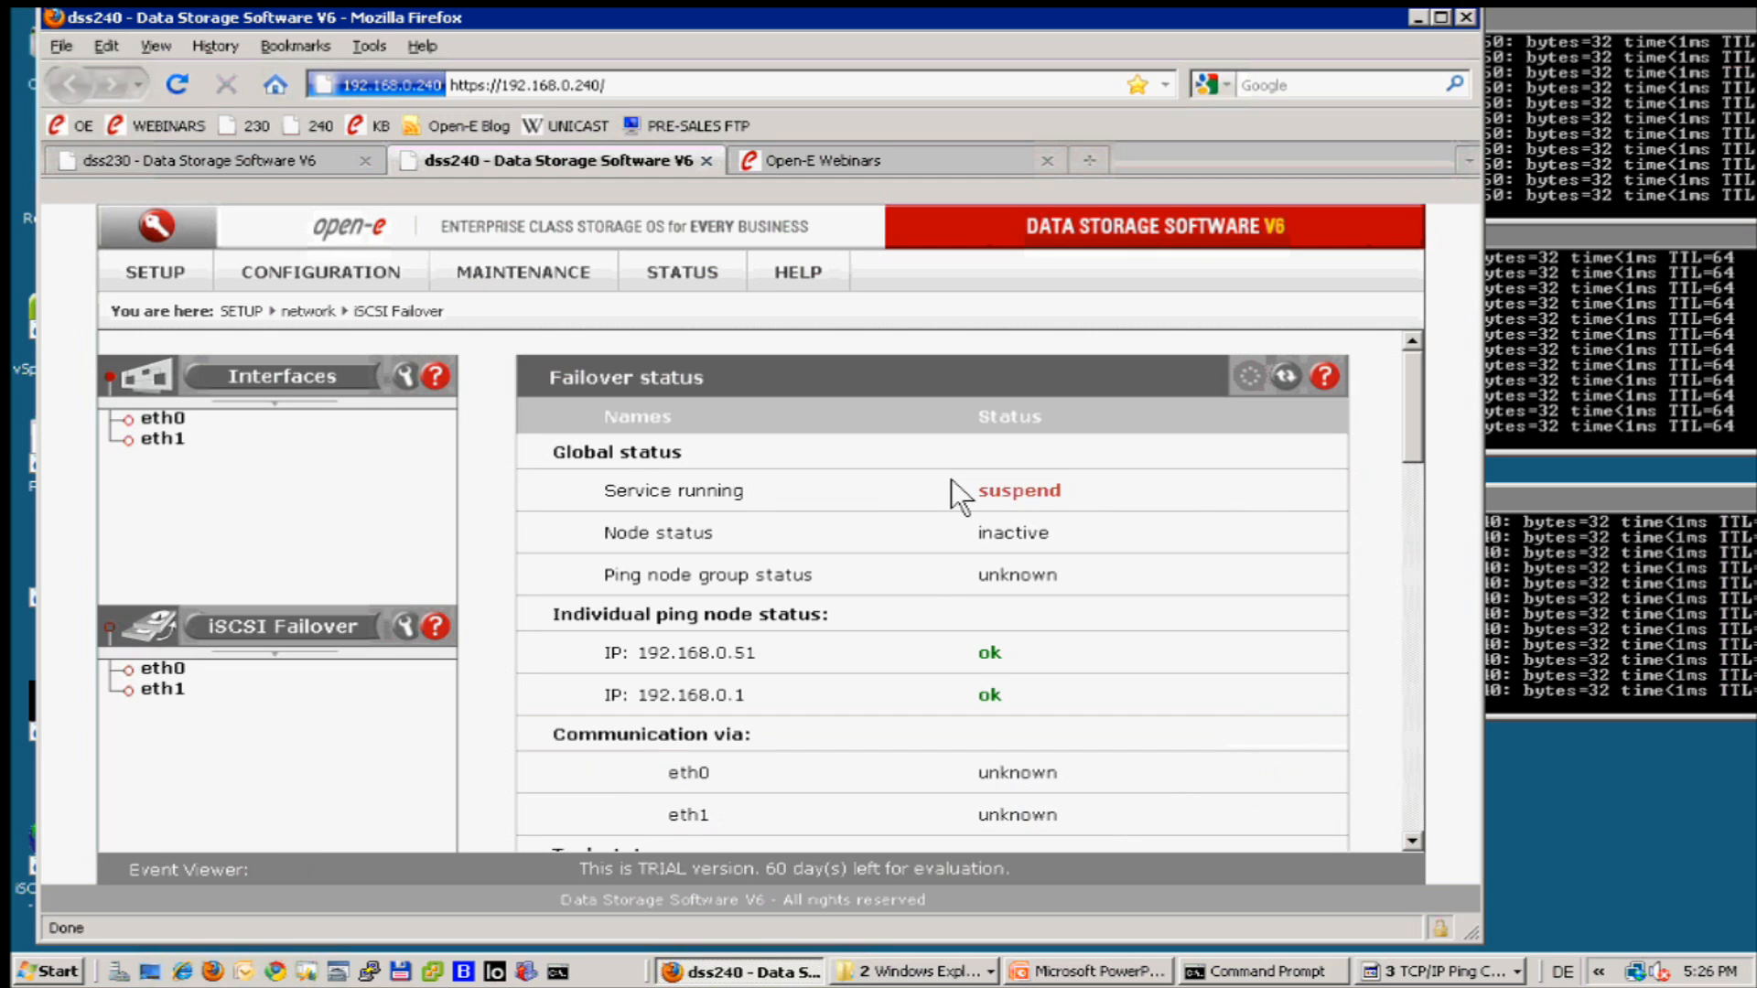
pyautogui.moveTo(952, 485); pyautogui.dragTo(1072, 485)
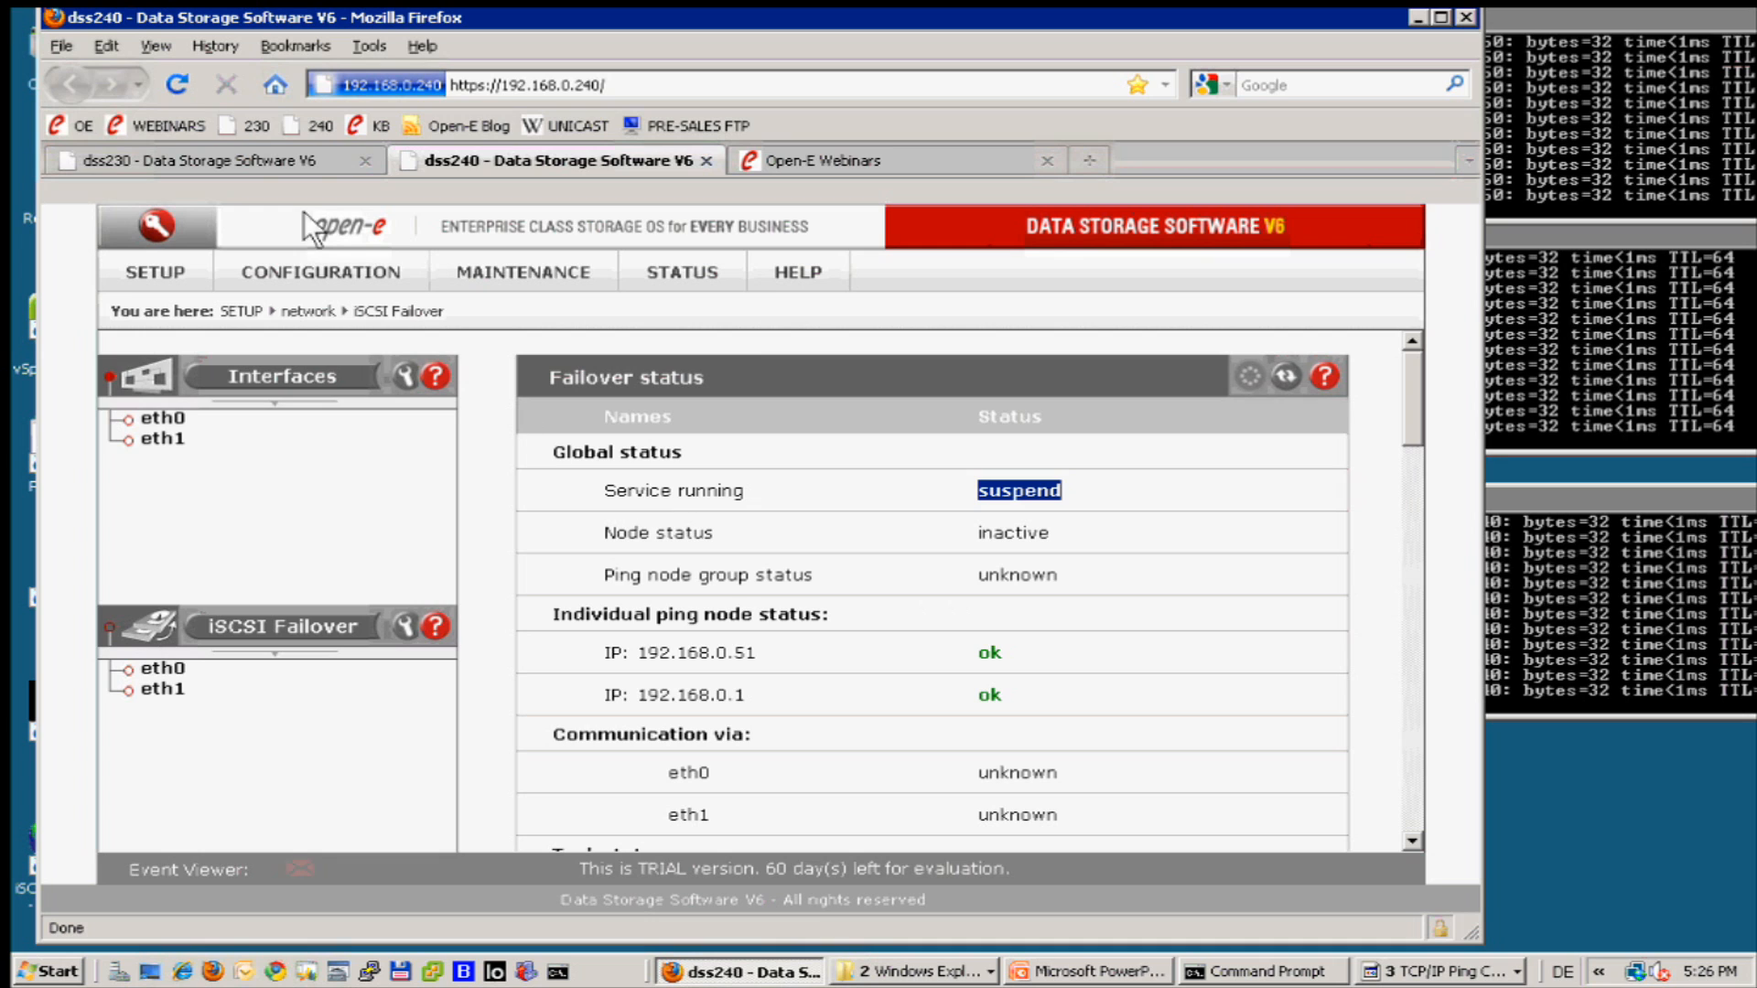
pyautogui.click(752, 332)
# Compare the node status on dss230 with the Service running status on dss240
pyautogui.click(245, 154)
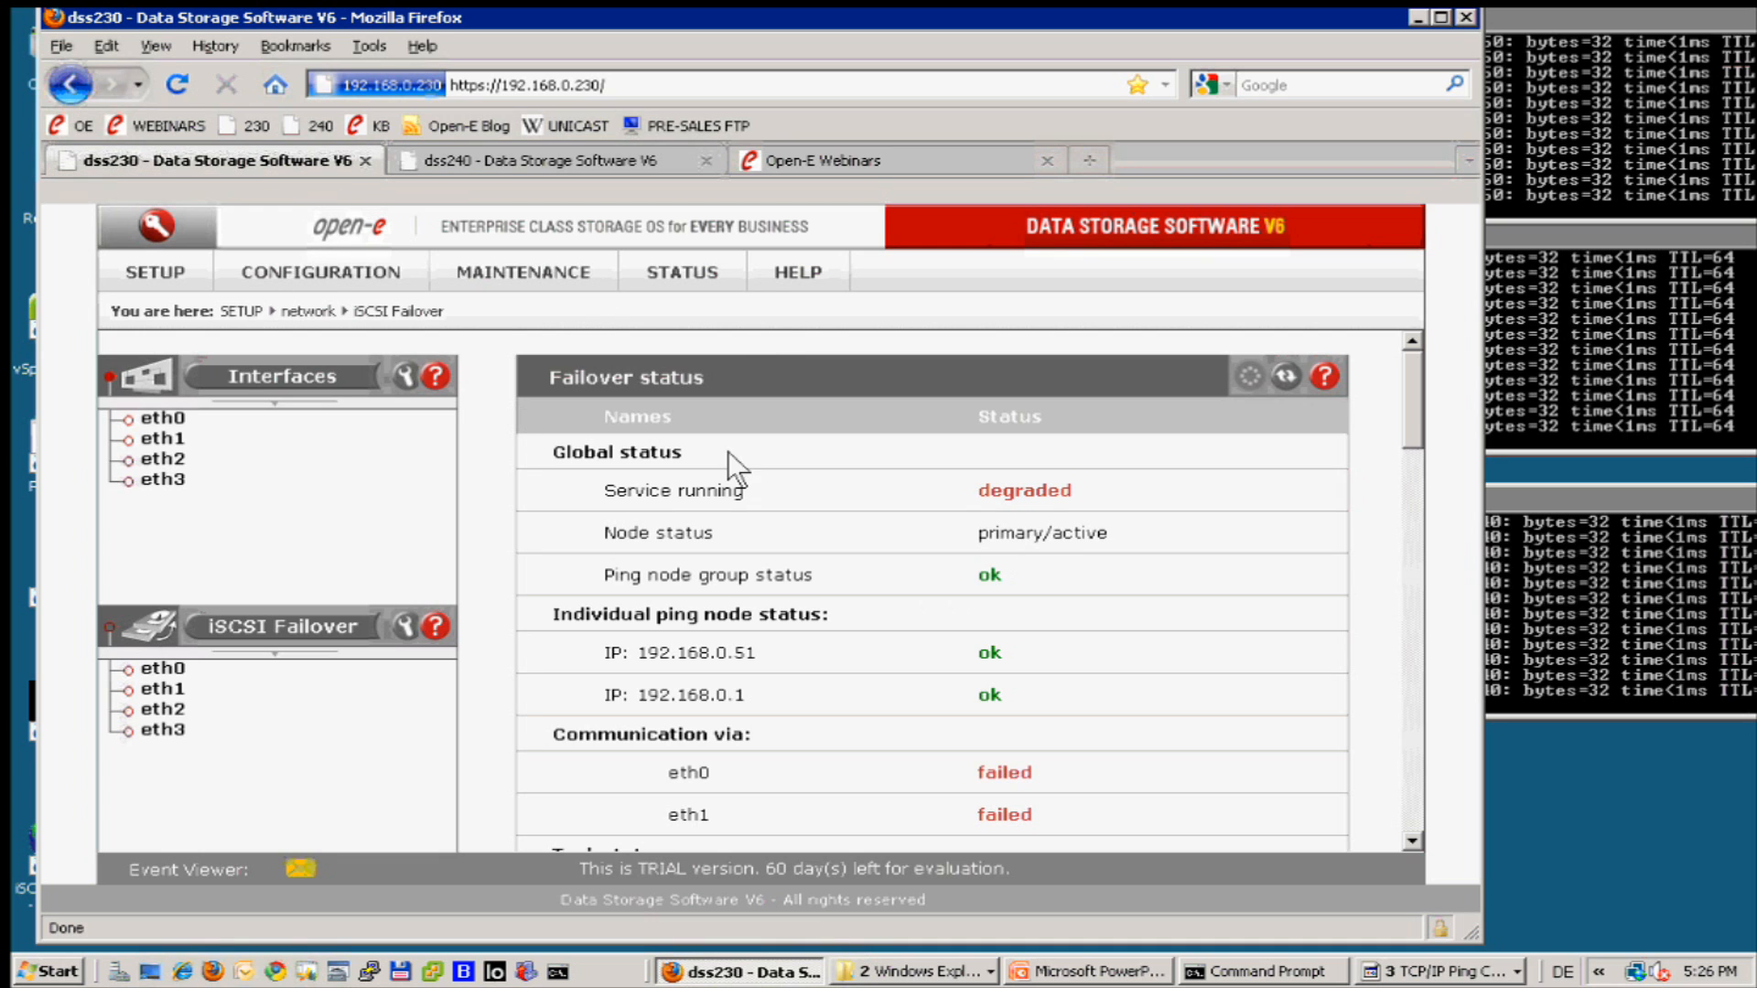
pyautogui.moveTo(972, 532); pyautogui.dragTo(1122, 535)
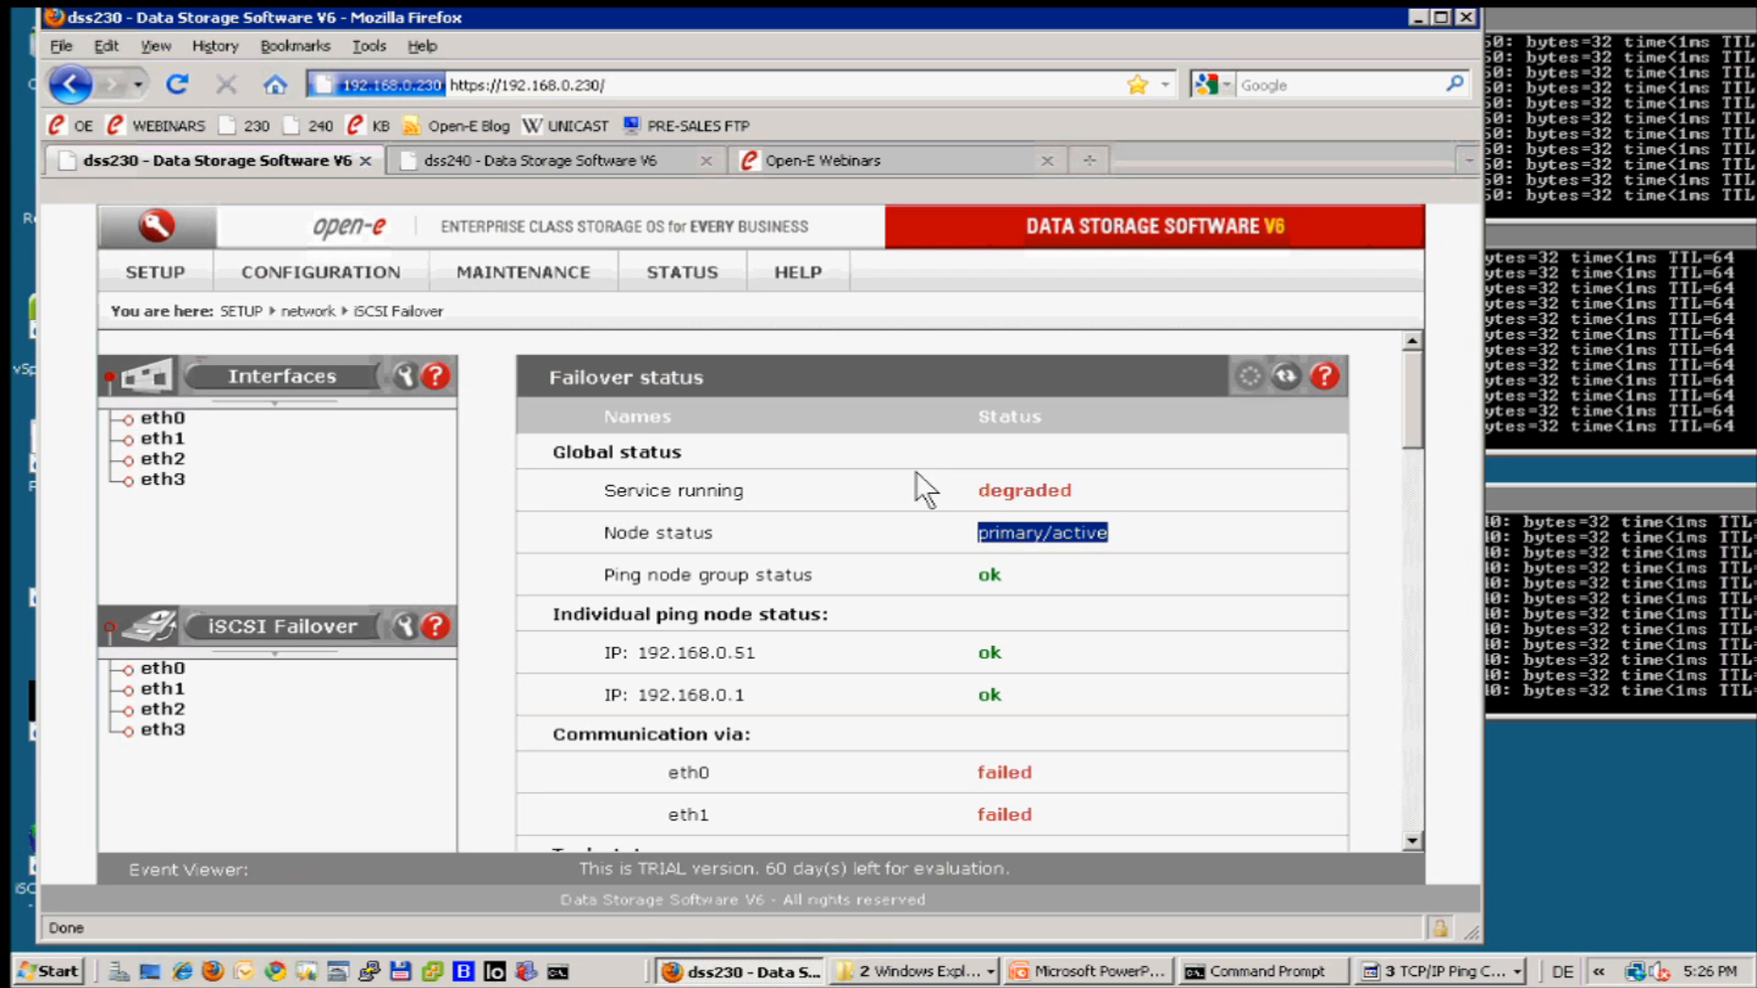
pyautogui.click(447, 147)
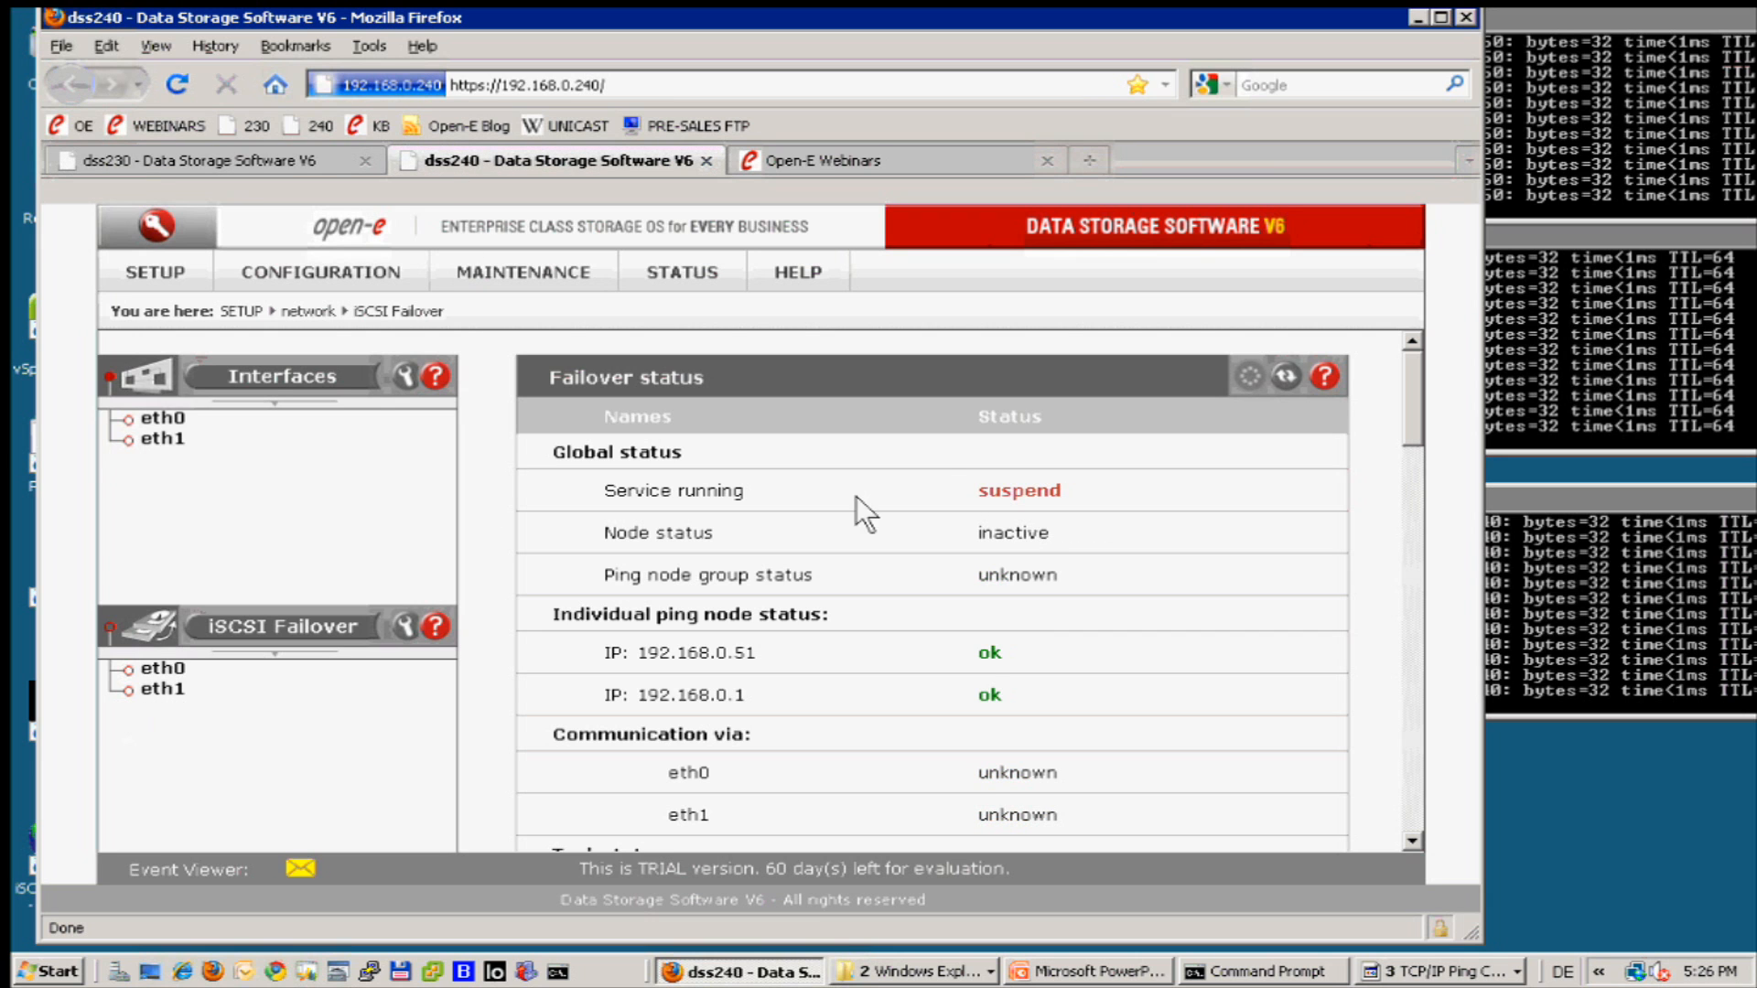
pyautogui.moveTo(1001, 490); pyautogui.dragTo(1052, 487)
pyautogui.click(485, 477)
# Start the failover service on dss240 in the Failover manager
pyautogui.scroll(-15, 476, 480)
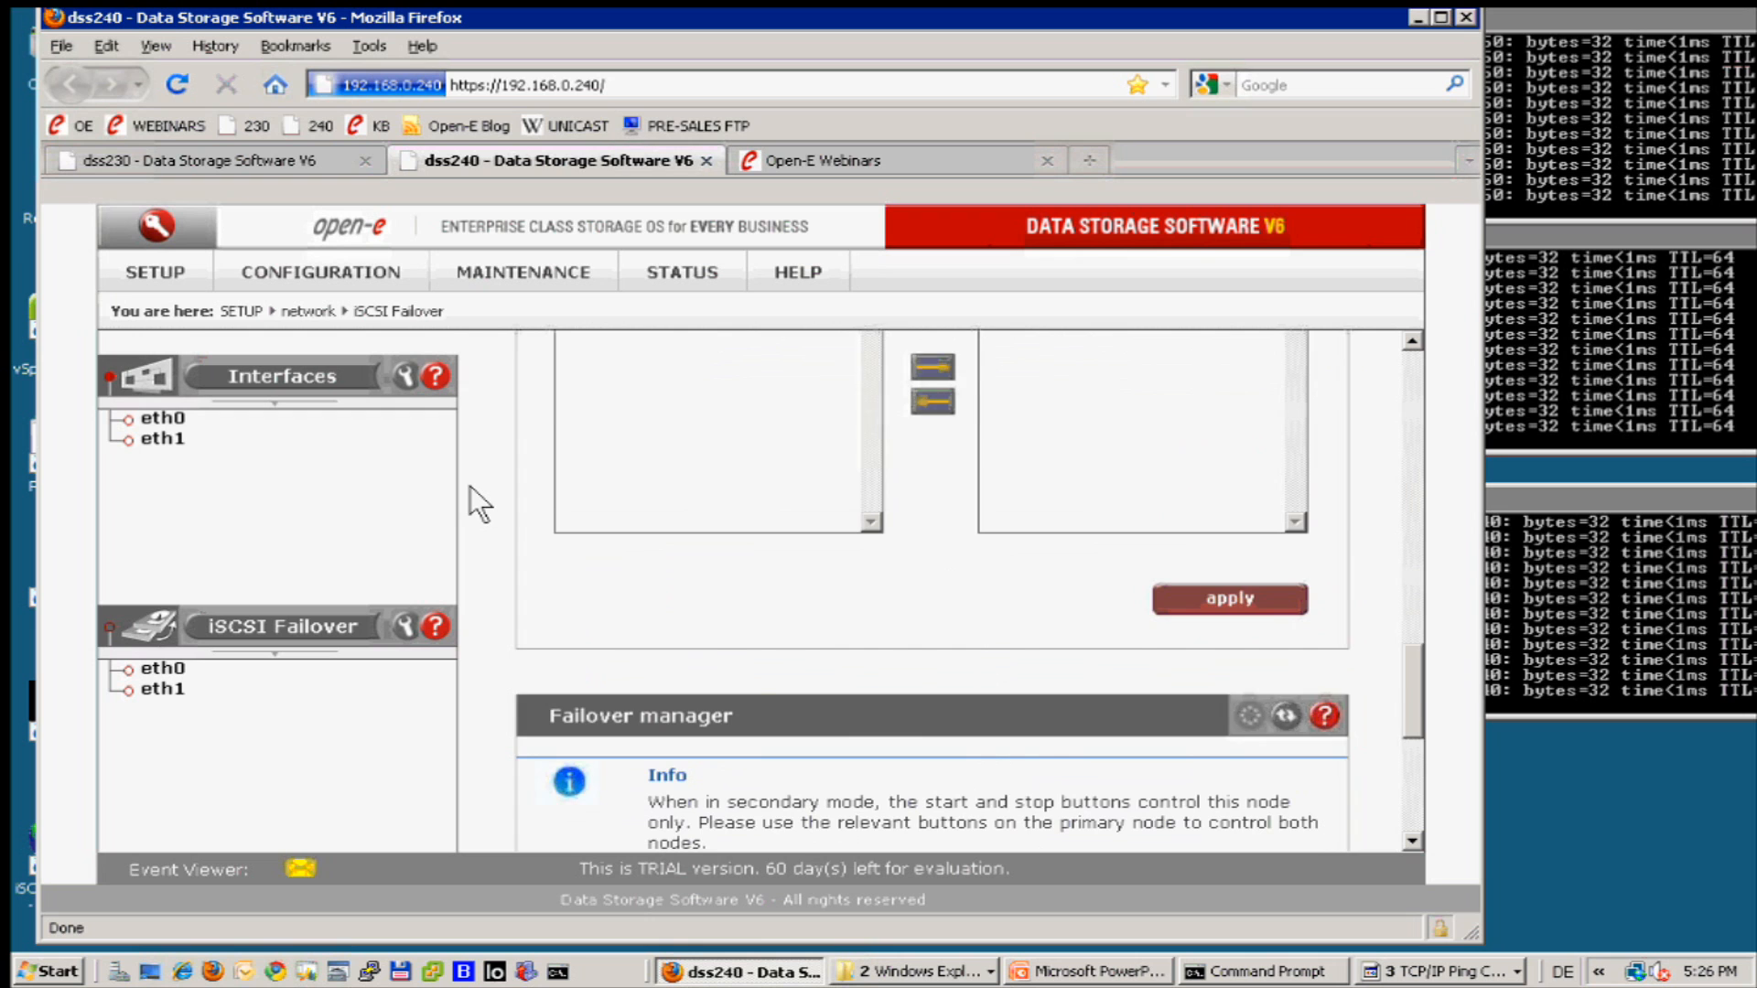
pyautogui.scroll(-5, 469, 485)
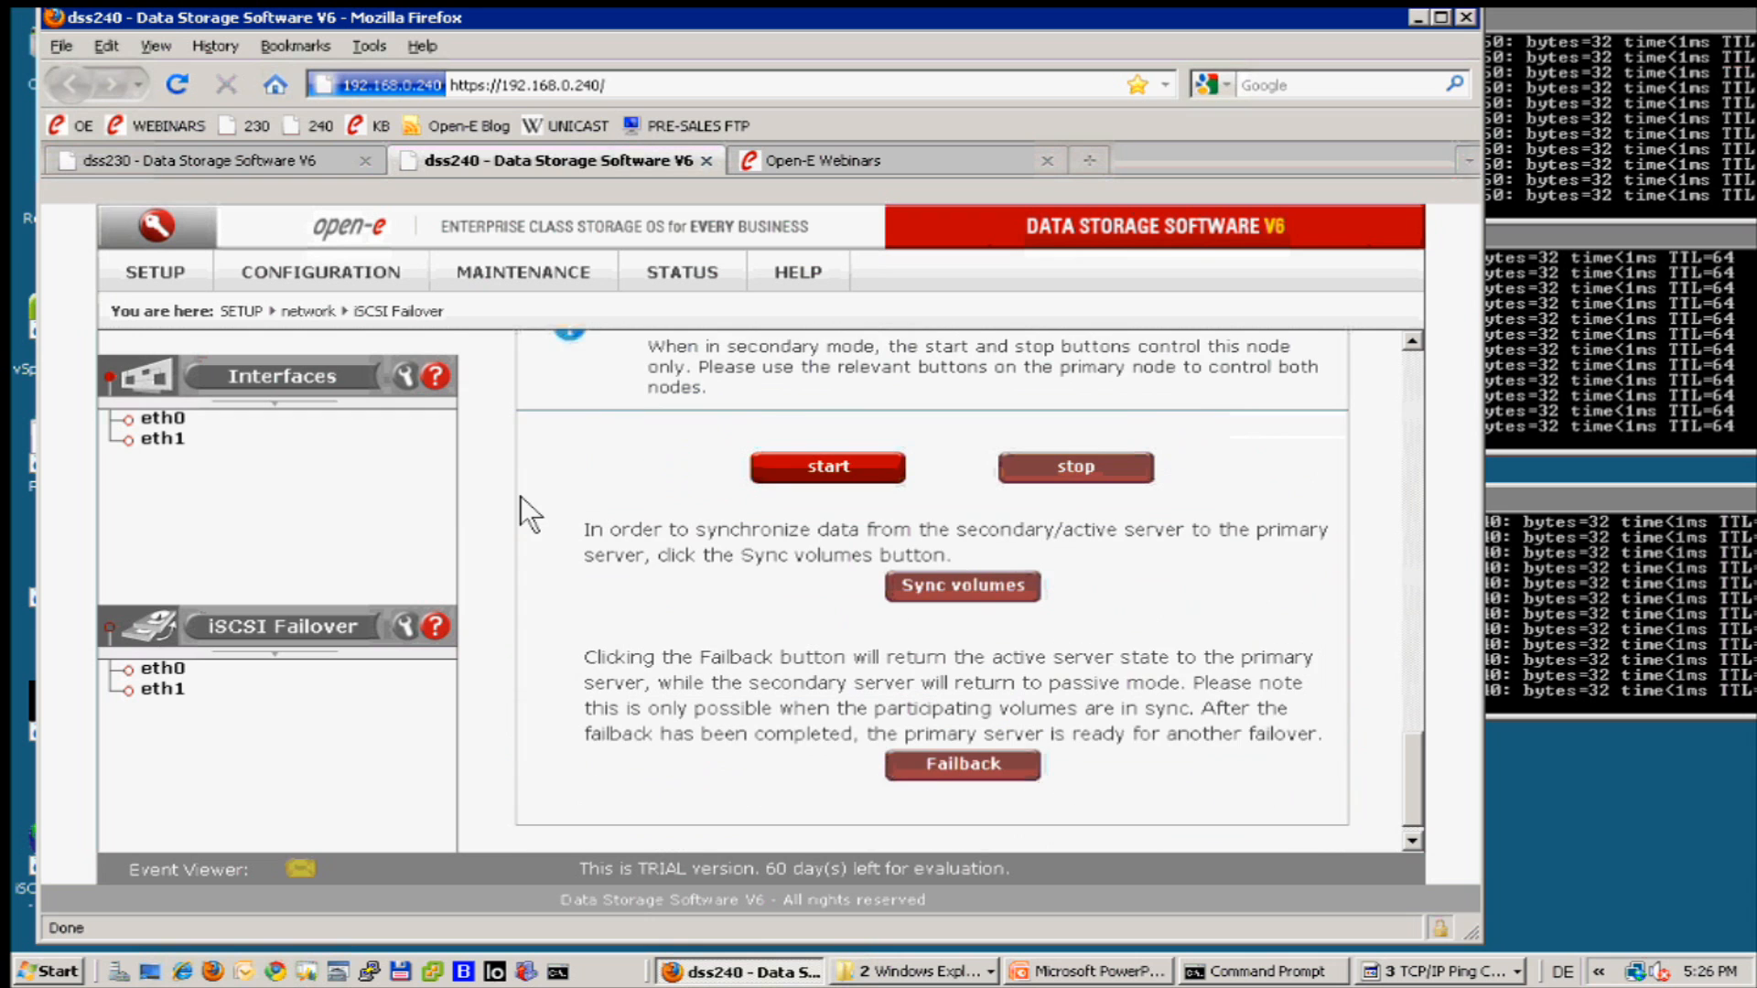
pyautogui.click(778, 448)
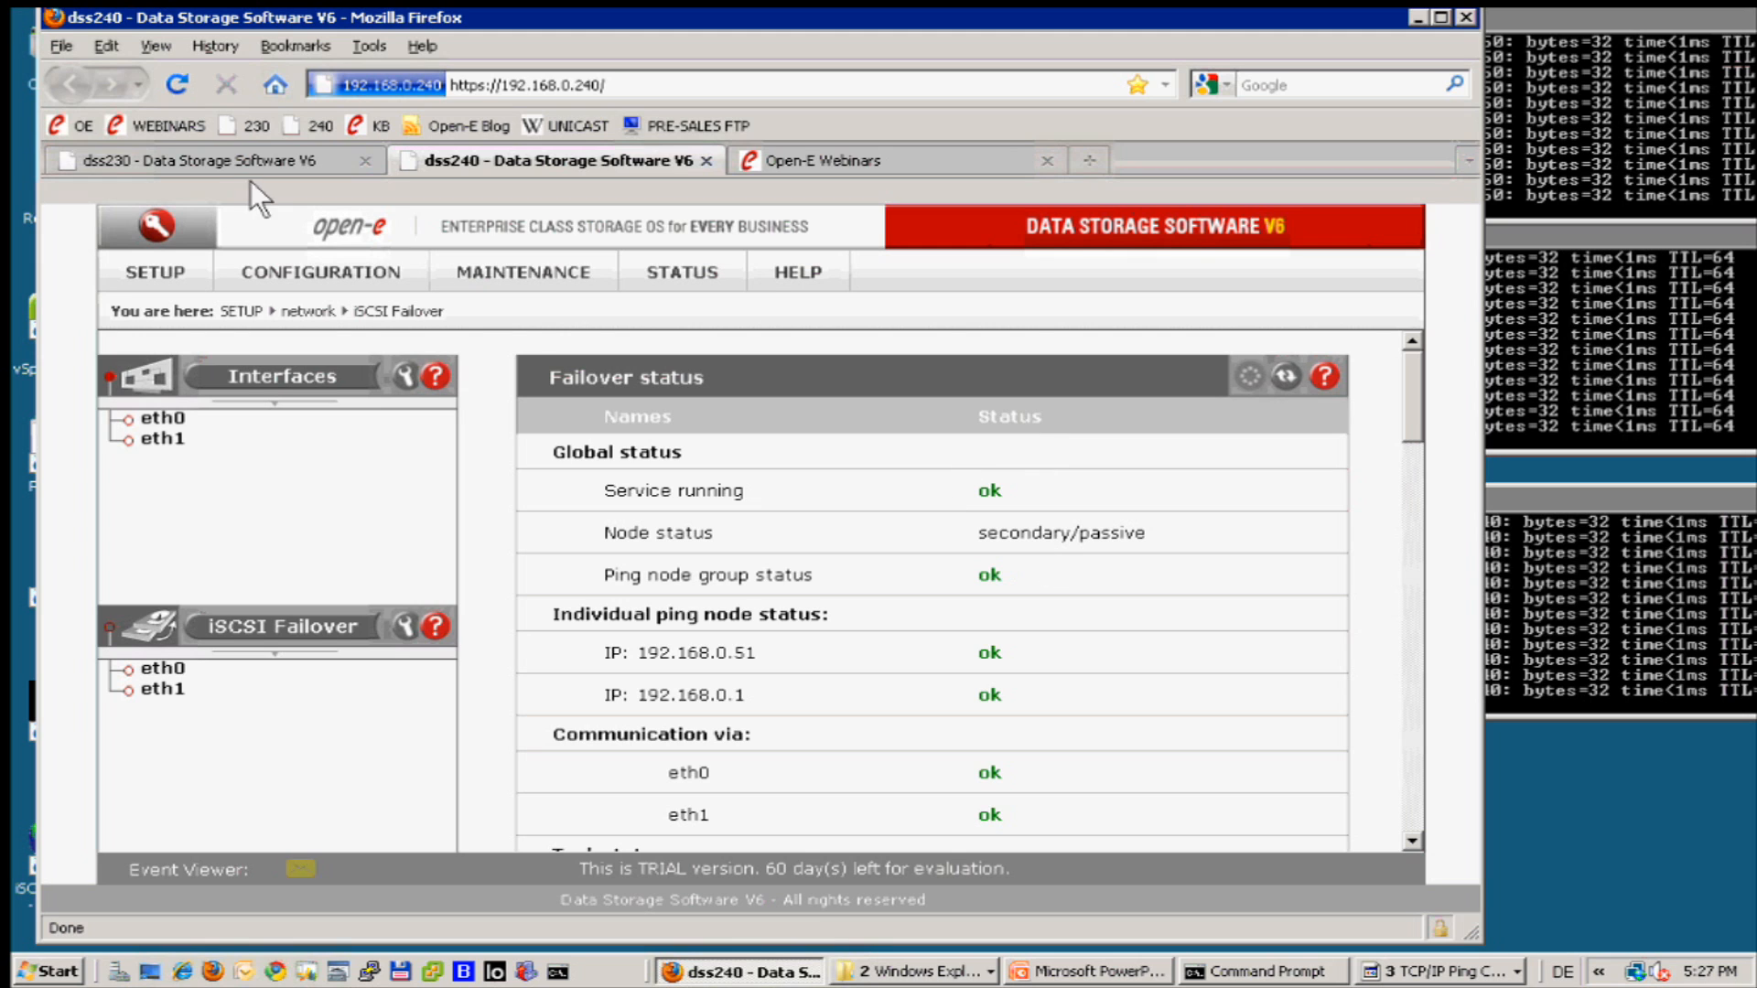
# Check the node status and Service running status on dss230's Failover status page
pyautogui.click(205, 145)
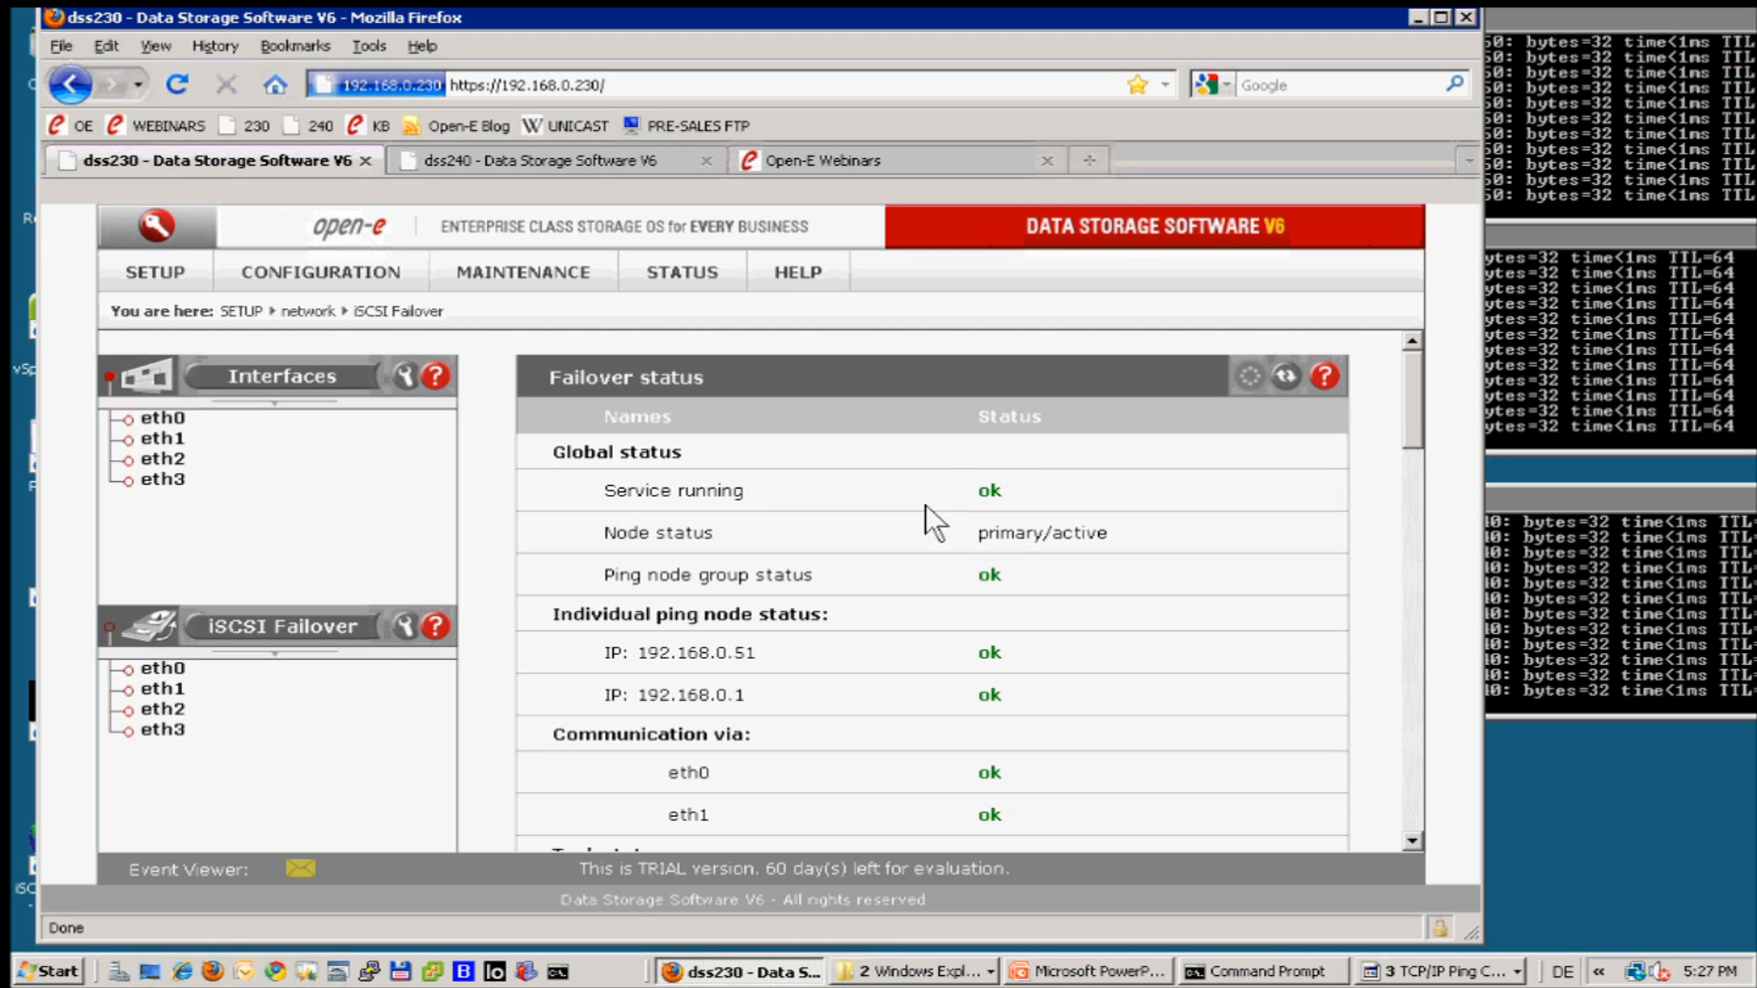
pyautogui.moveTo(946, 520); pyautogui.dragTo(1109, 531)
pyautogui.moveTo(950, 484); pyautogui.dragTo(994, 485)
pyautogui.click(484, 427)
# Switch to Windows Explorer and bring up the test folder window on New Volume (F:)
pyautogui.click(916, 971)
pyautogui.click(901, 938)
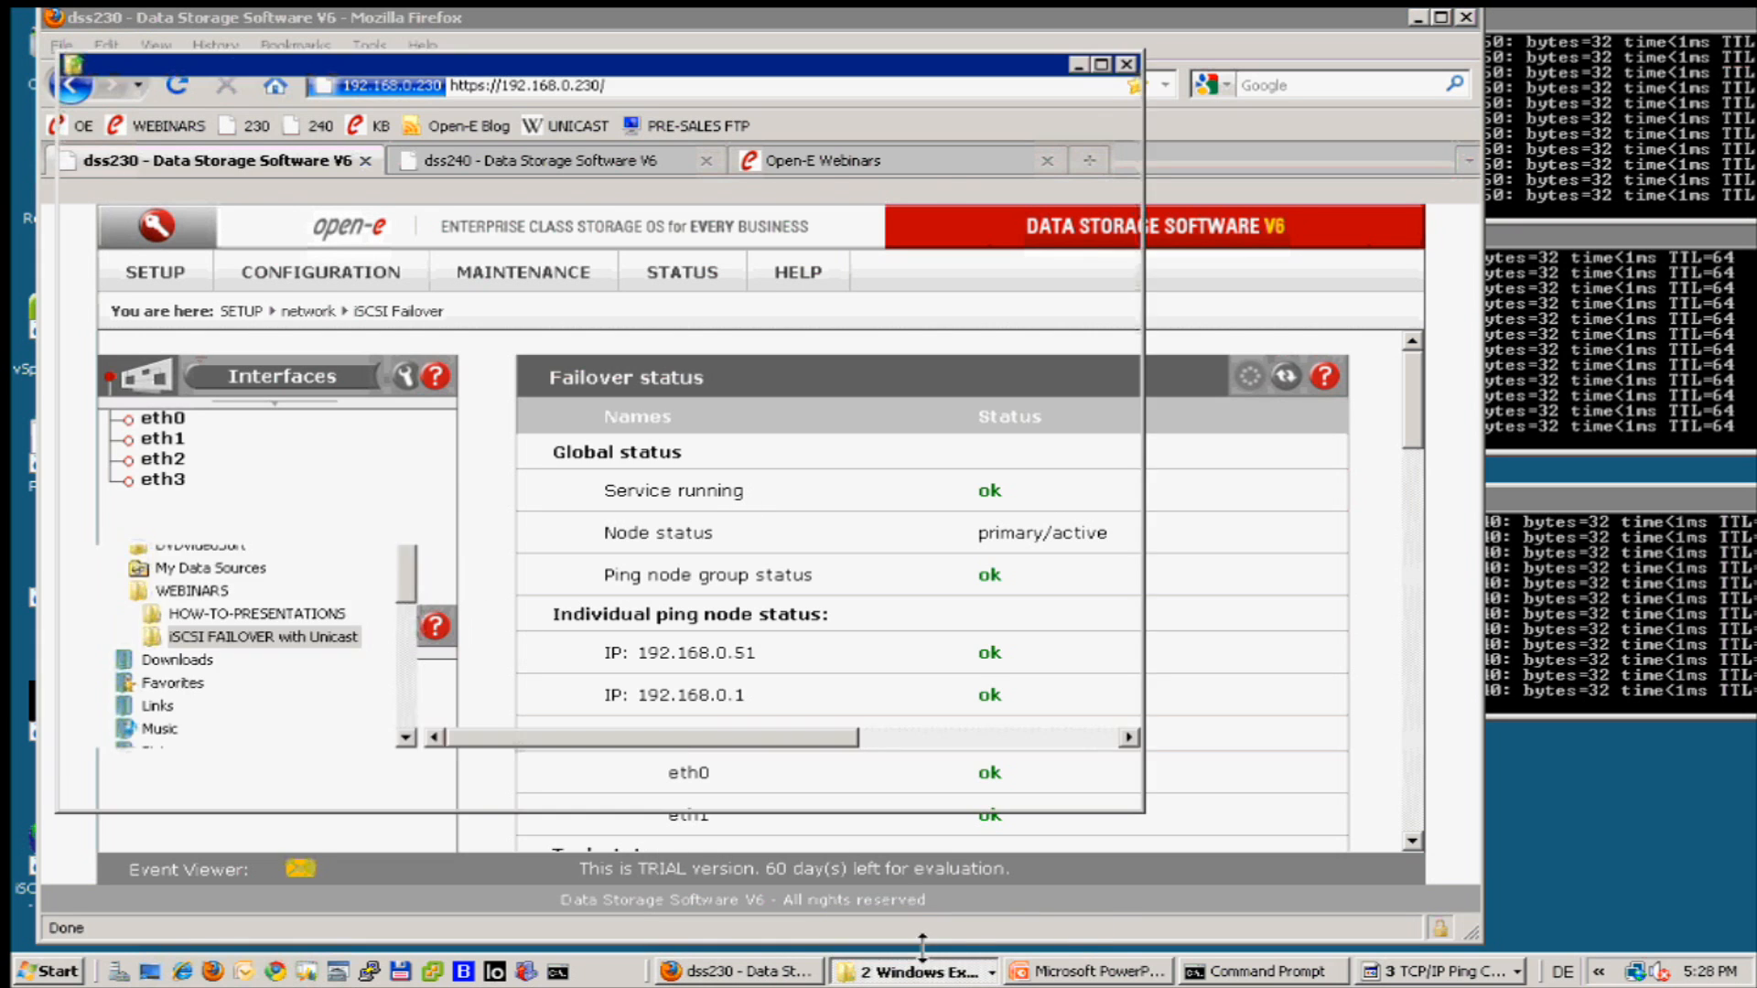
pyautogui.click(915, 971)
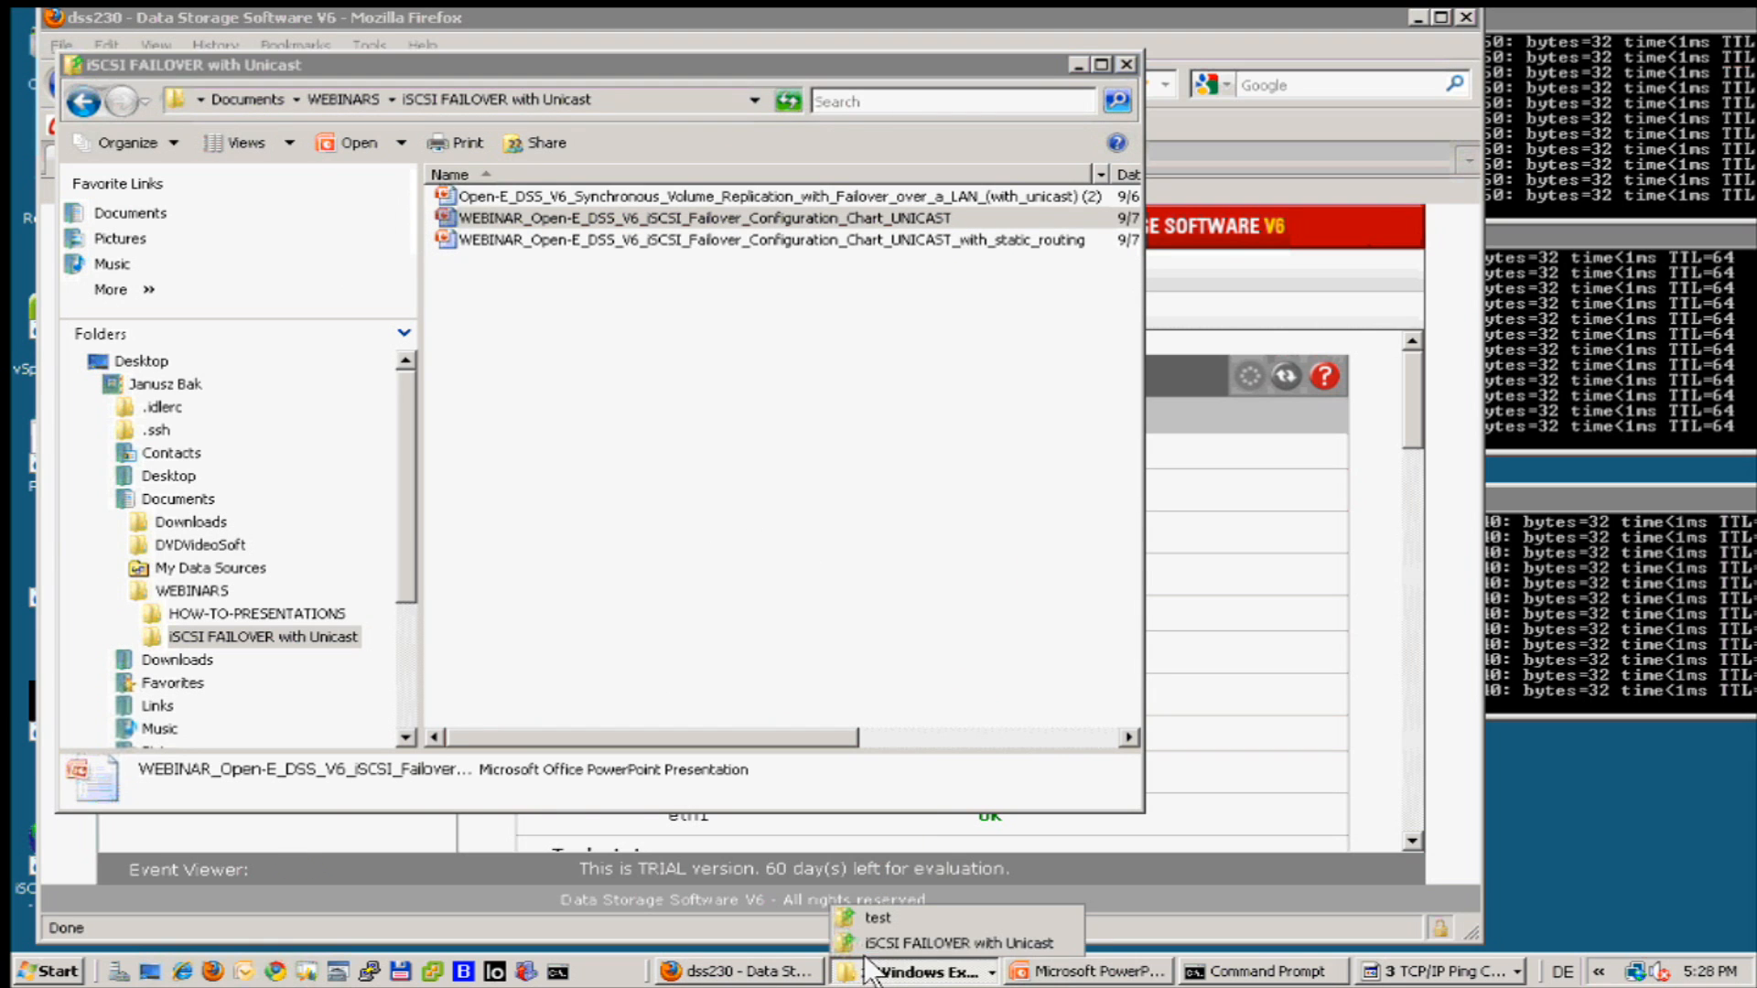
pyautogui.click(882, 909)
pyautogui.click(836, 408)
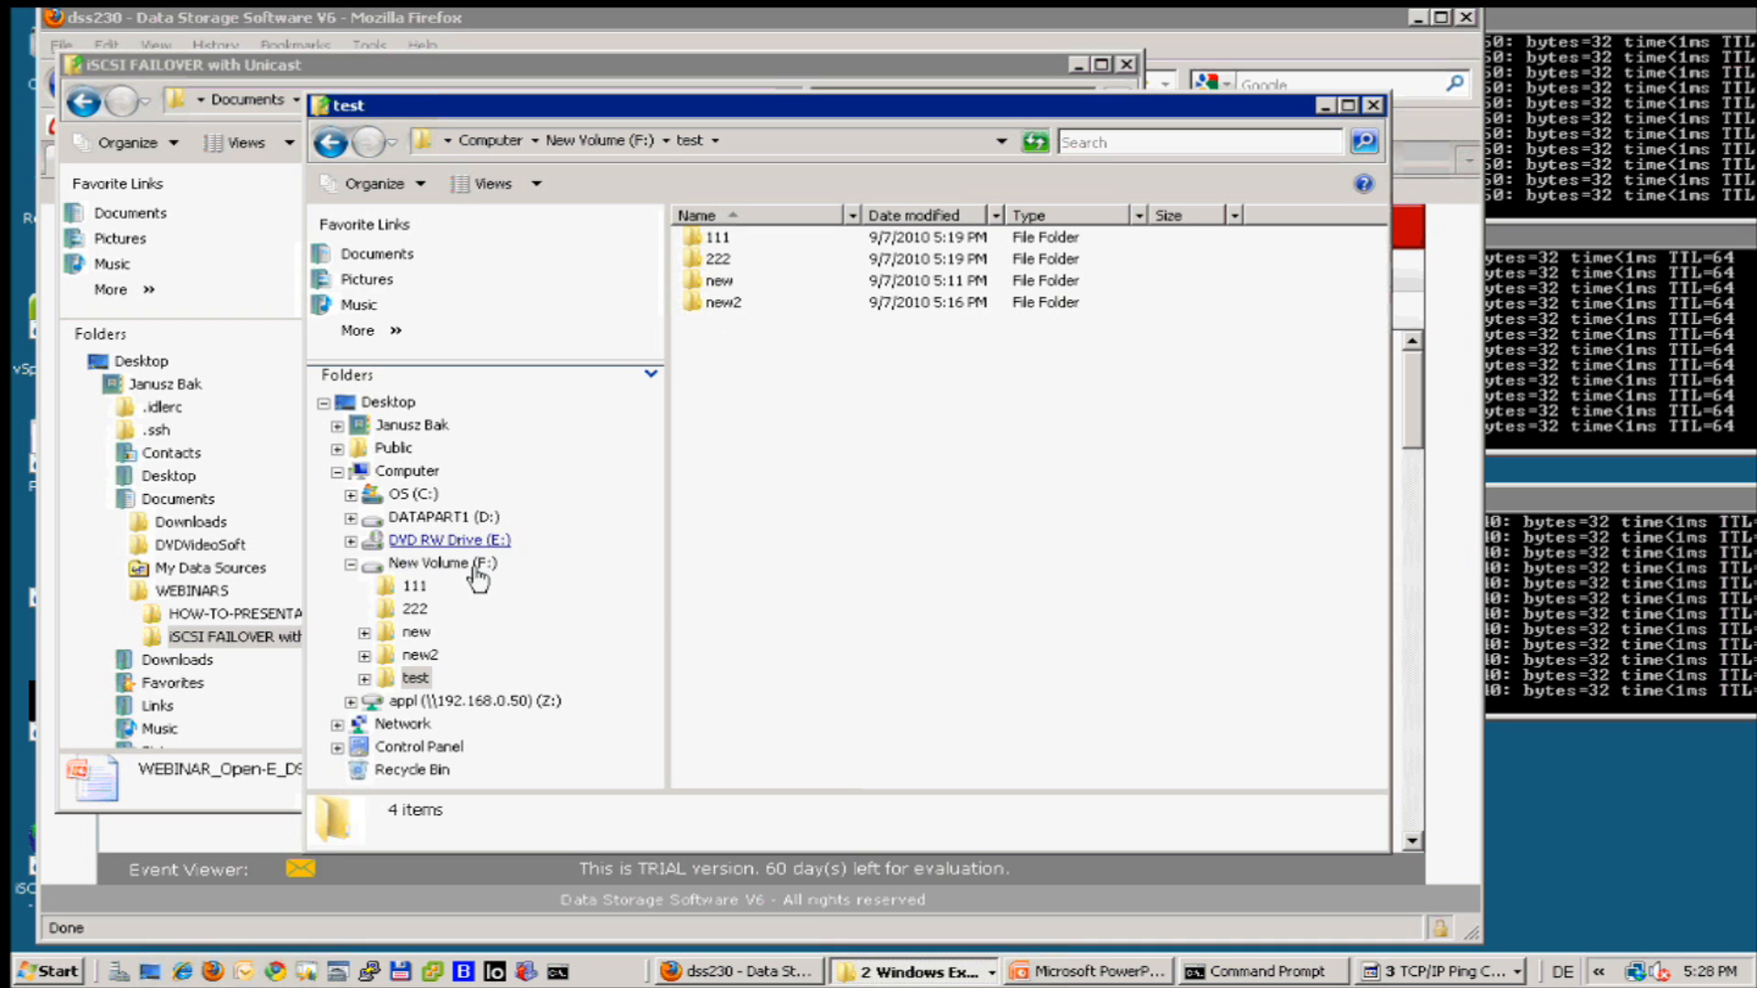
# Create a folder named new3 inside the test folder and open it
pyautogui.rightClick(731, 368)
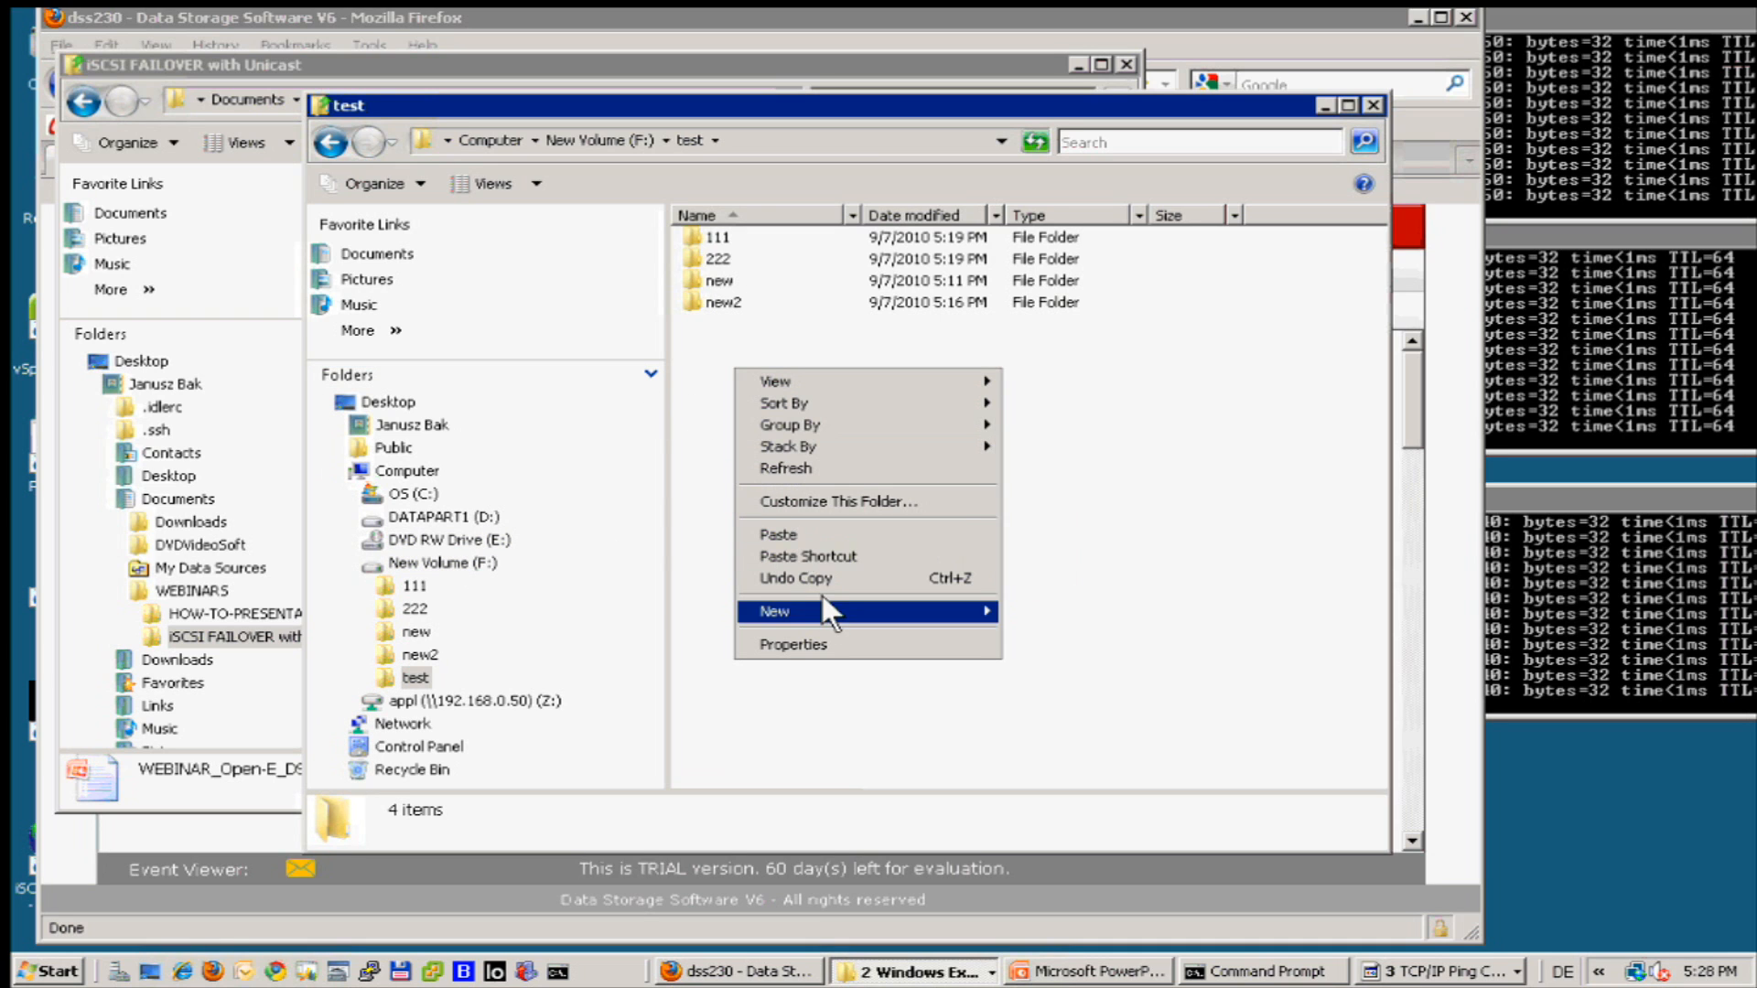
pyautogui.moveTo(826, 608)
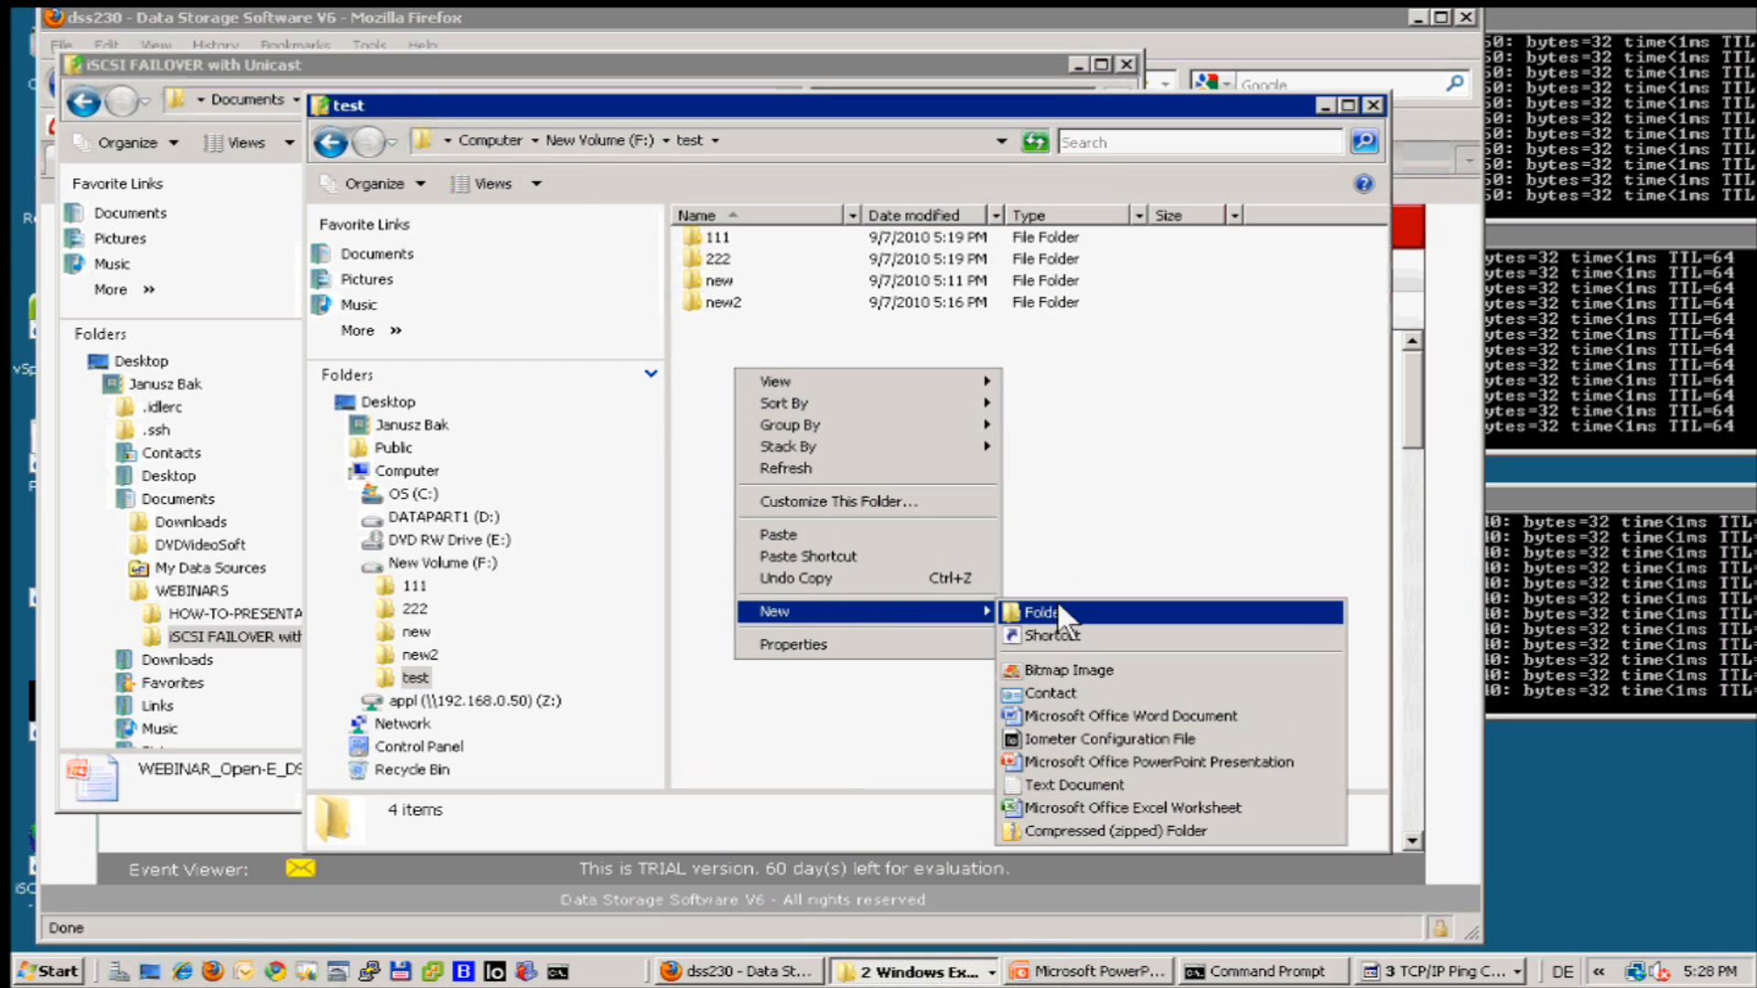
pyautogui.click(1058, 609)
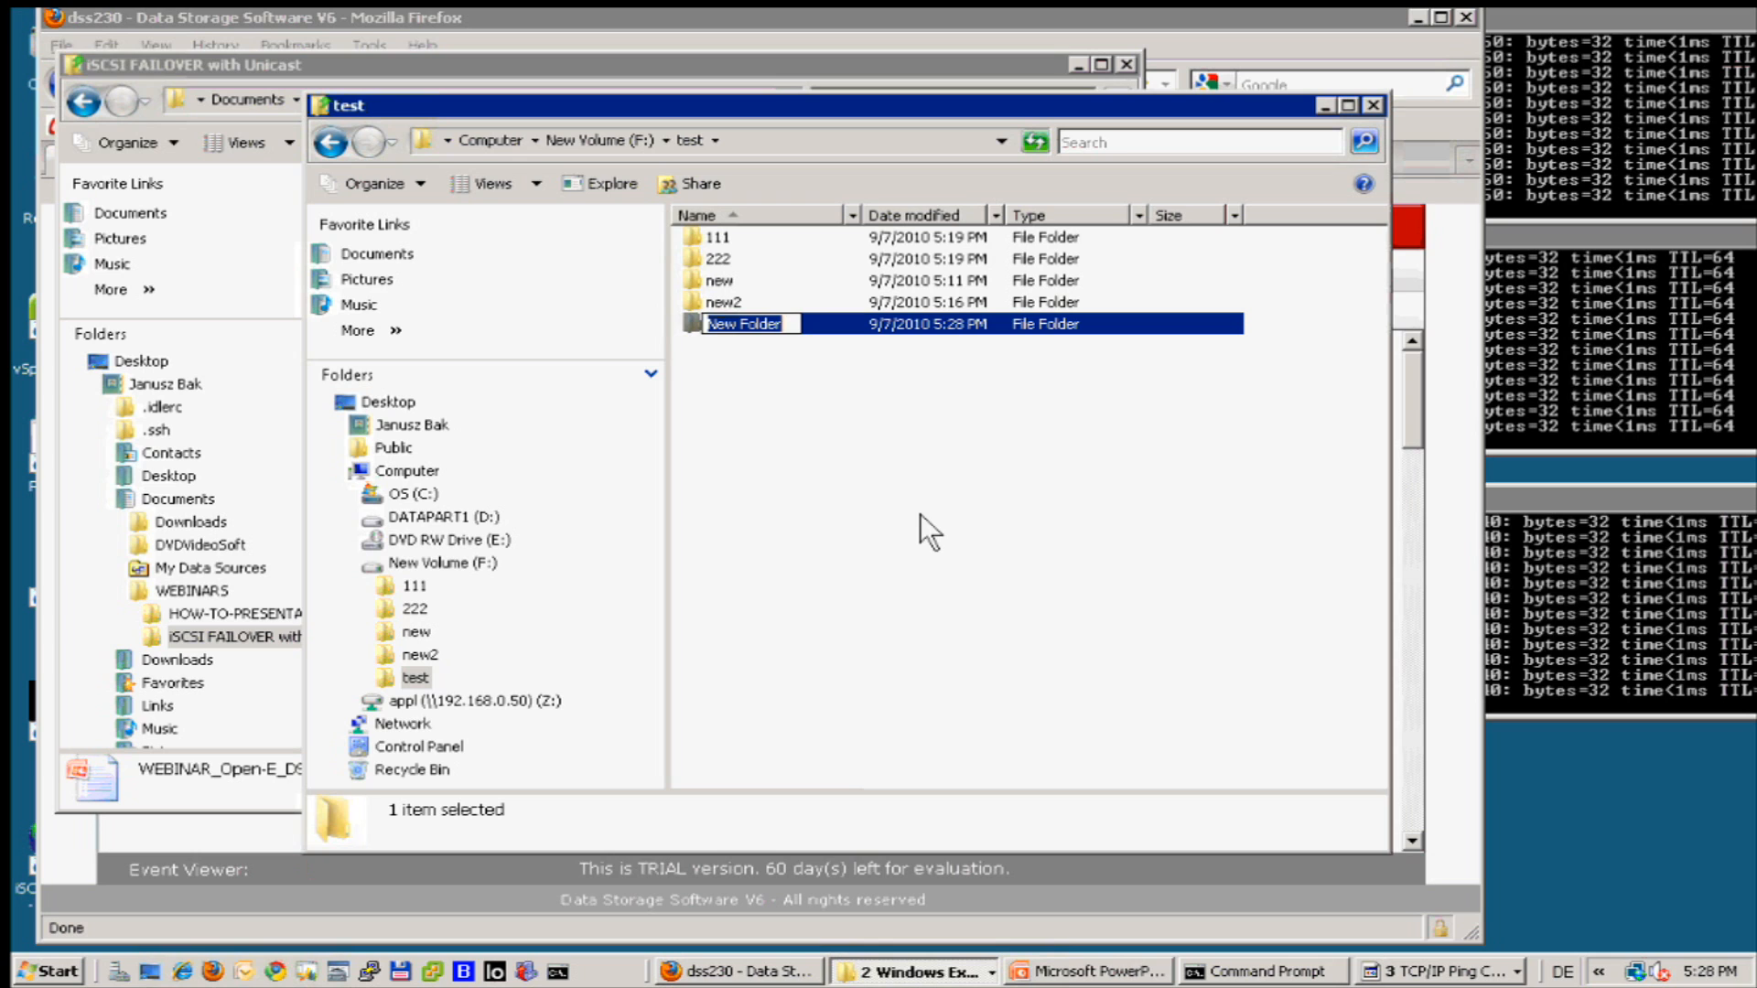
pyautogui.write('new3')
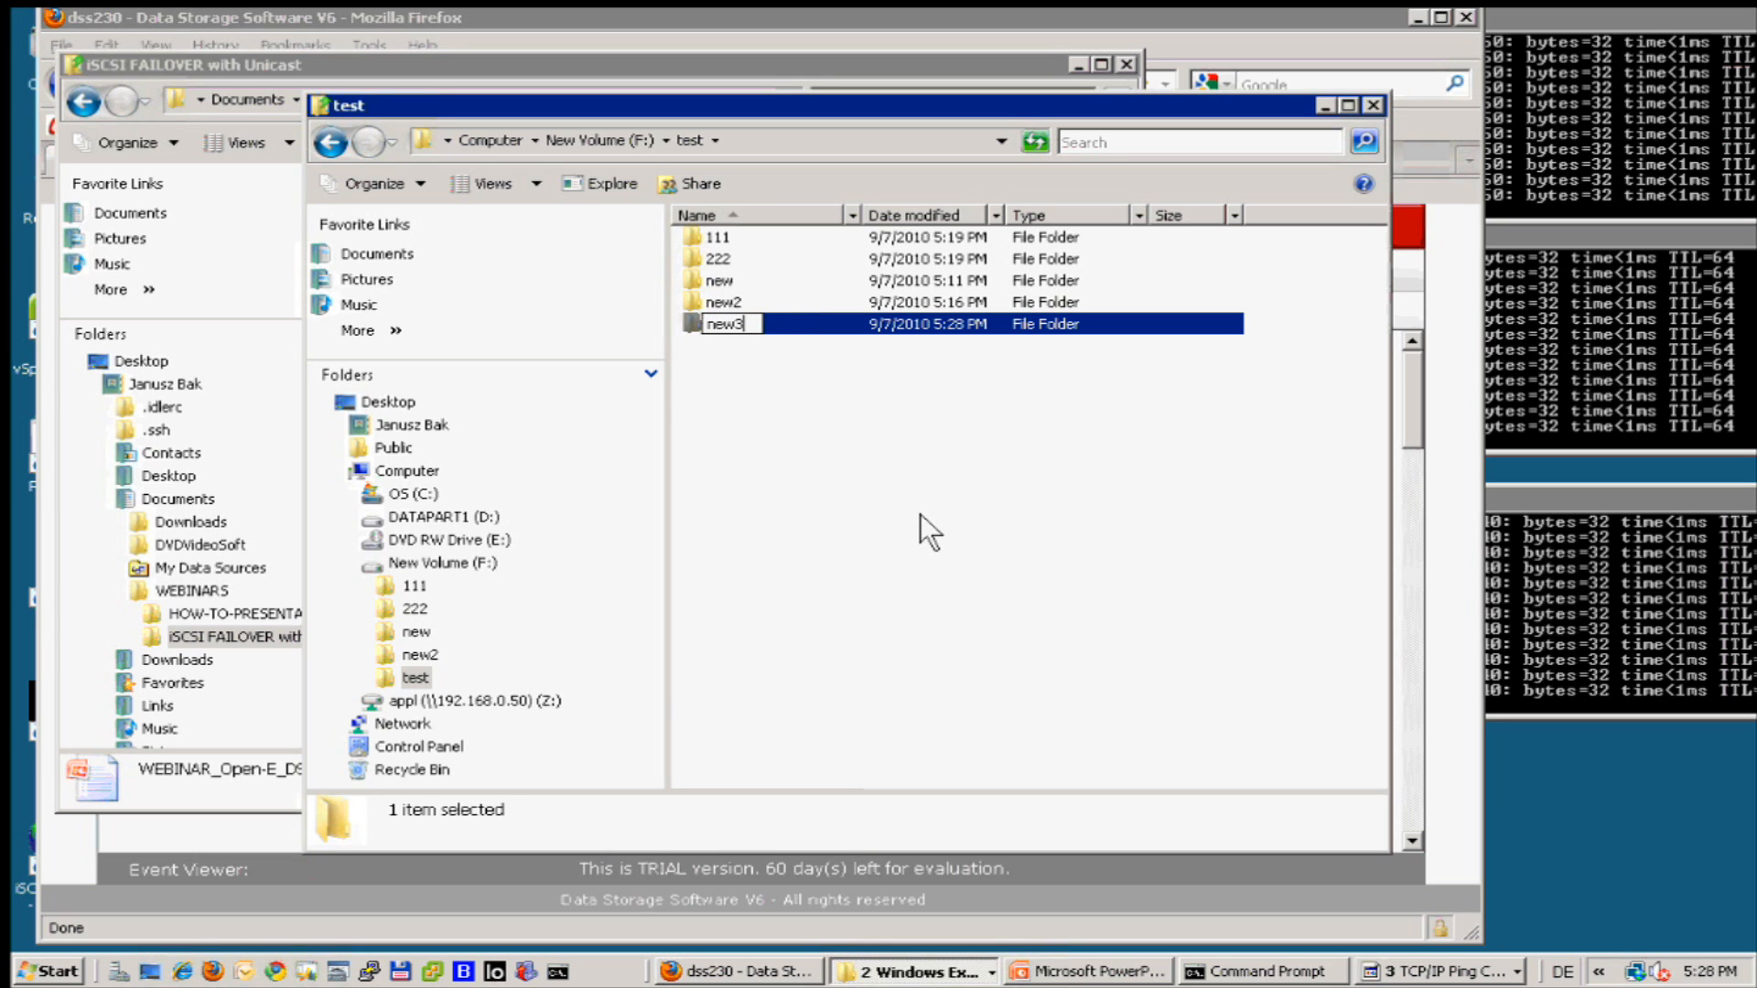
pyautogui.press('Return')
pyautogui.press('Return')
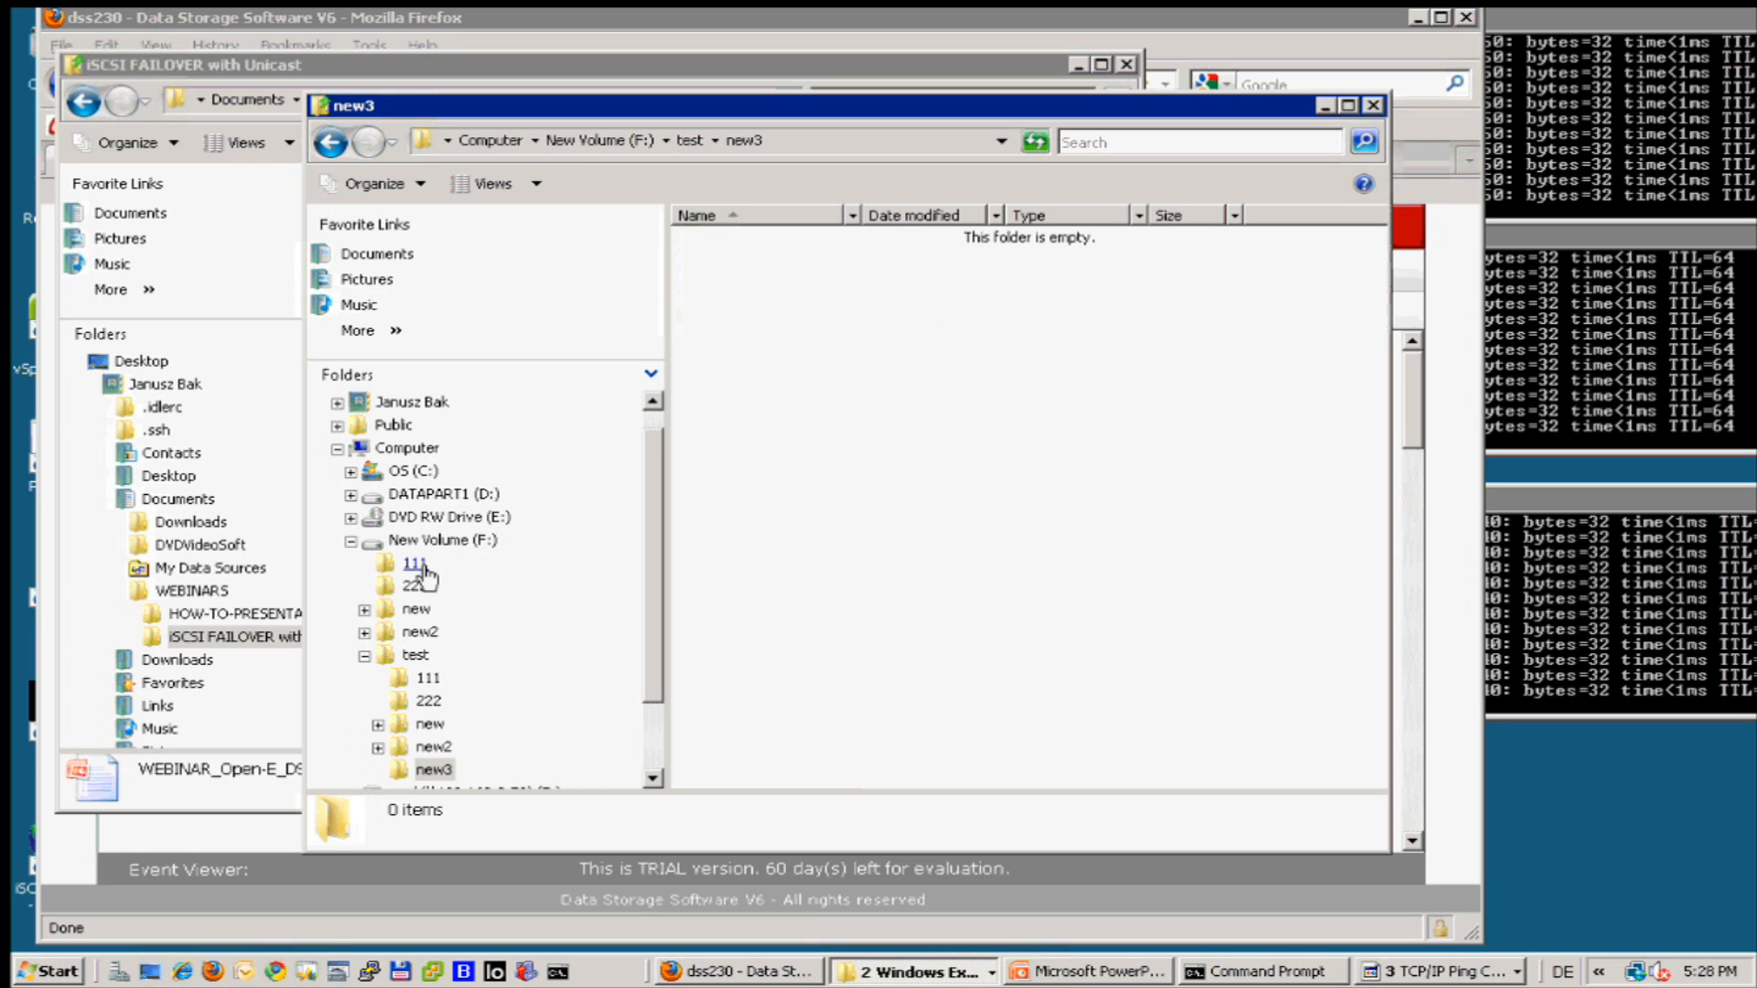
# Copy the folders 111, 222 and new from the root of New Volume (F:)
pyautogui.click(403, 541)
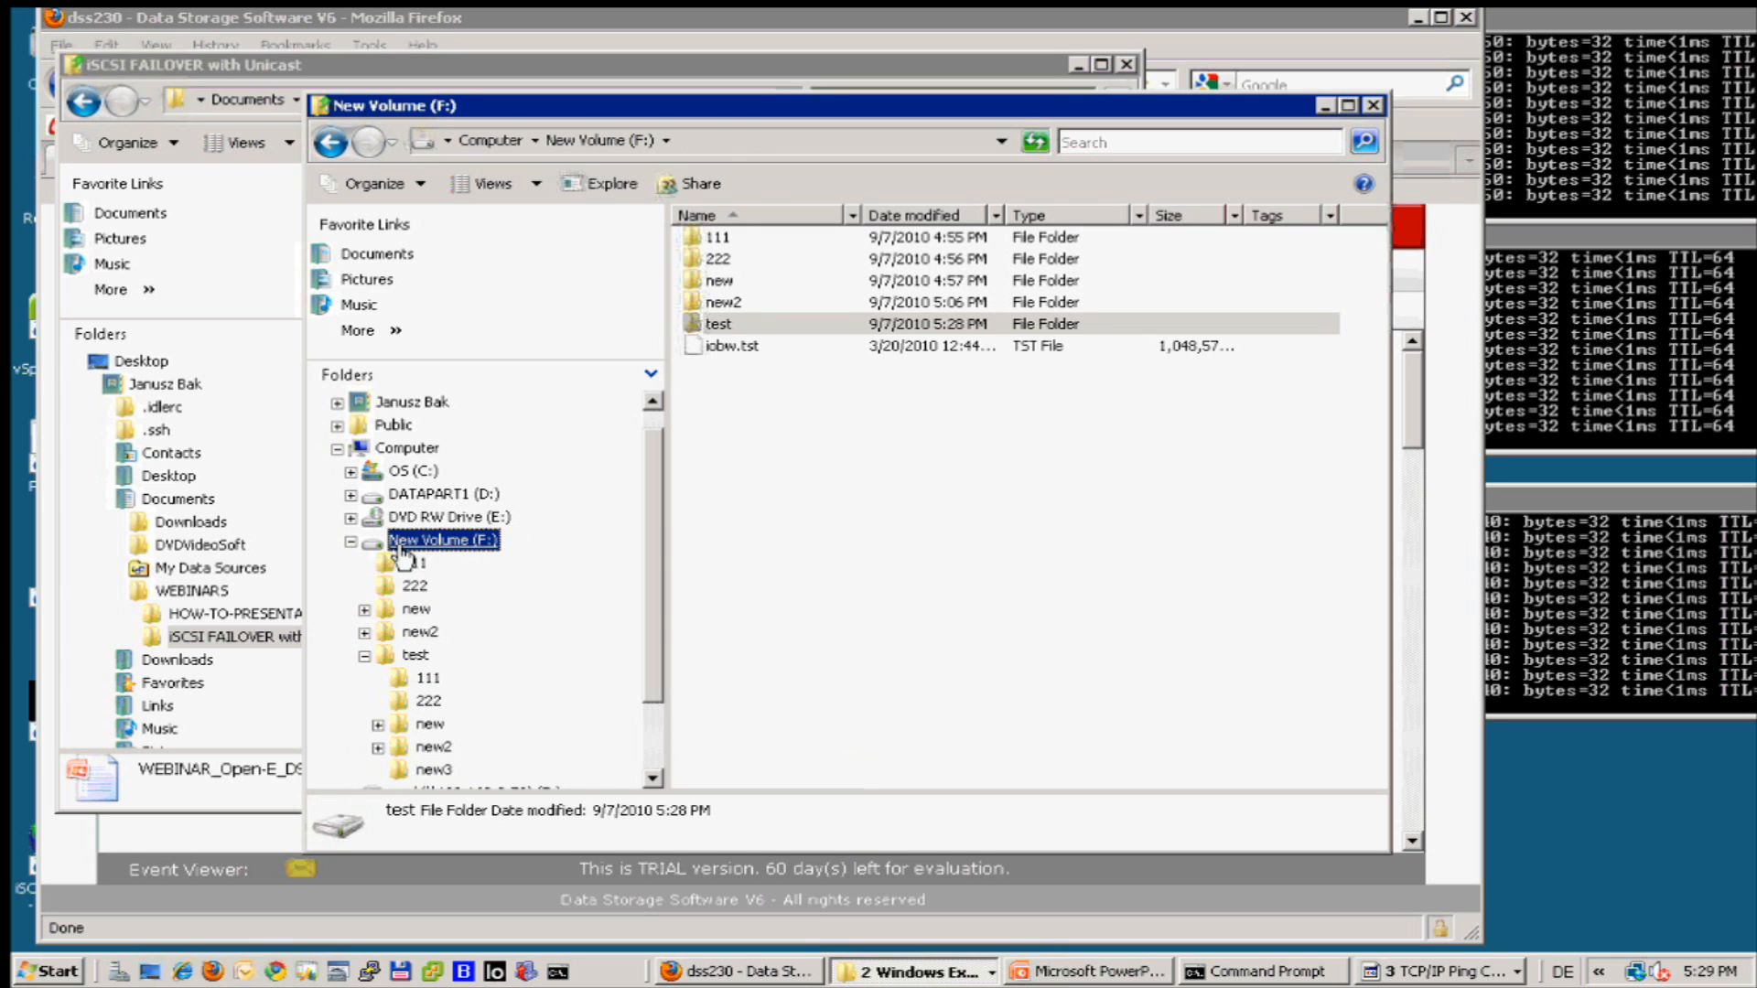
pyautogui.click(719, 236)
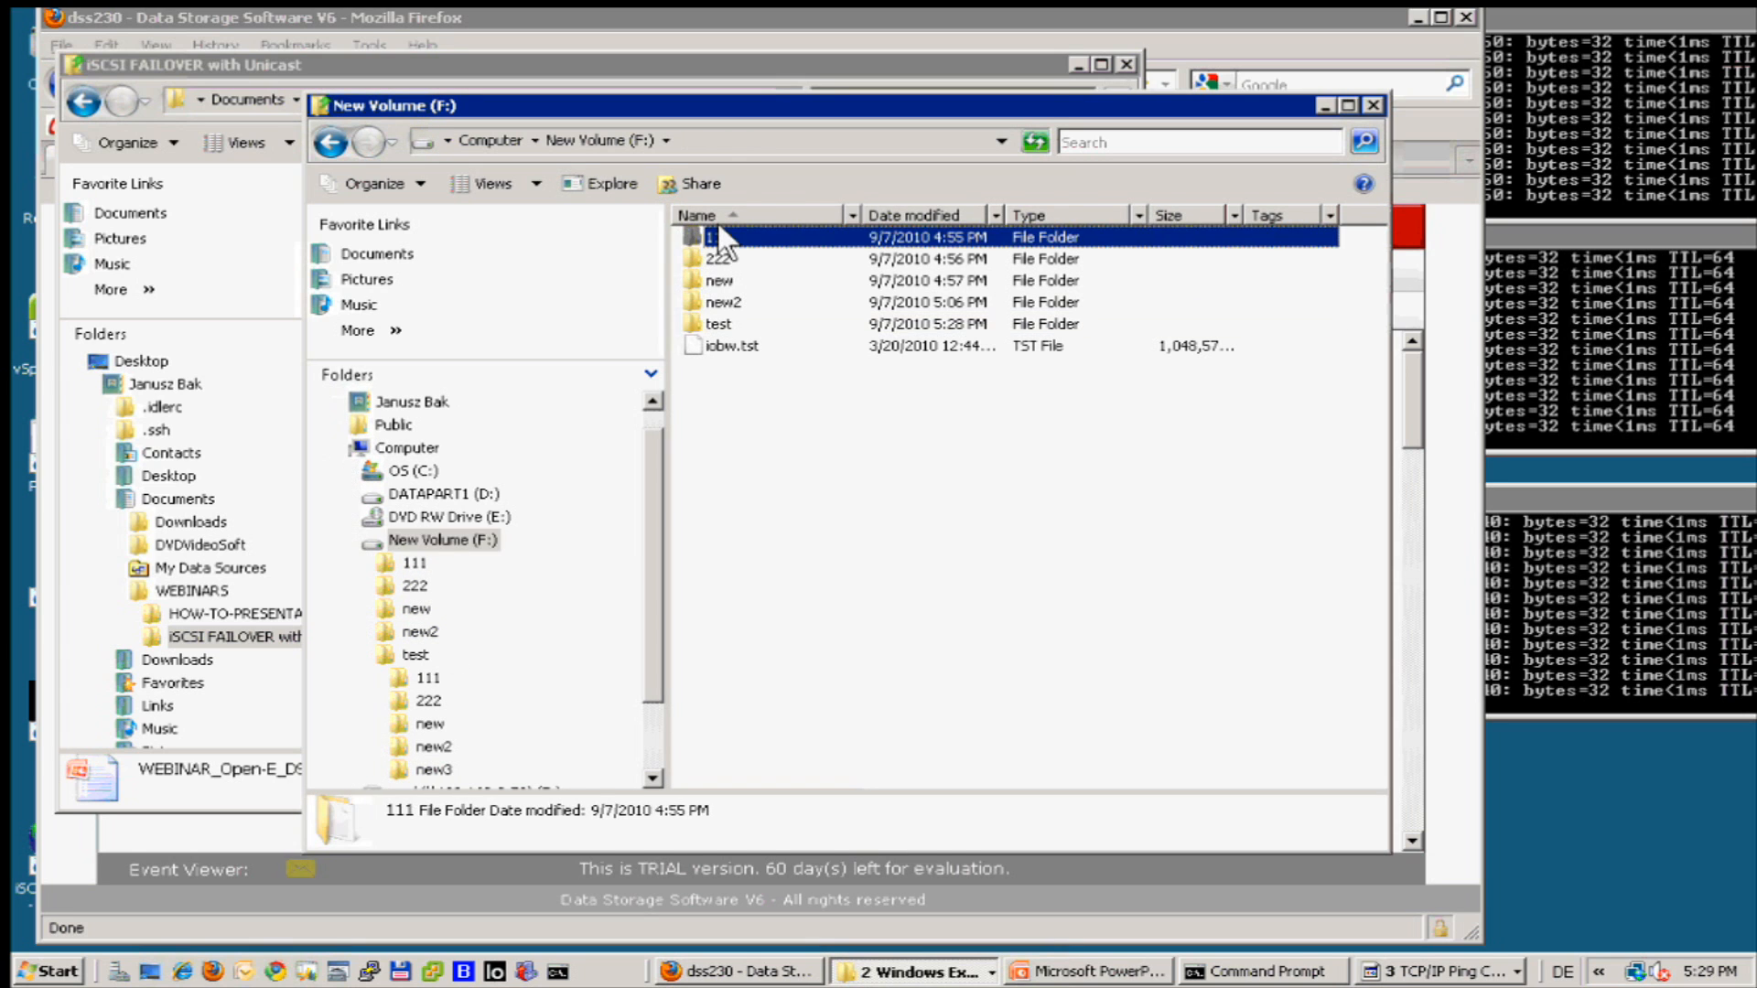
pyautogui.keyDown('shift'); pyautogui.click(721, 281); pyautogui.keyUp('shift')
pyautogui.rightClick(768, 279)
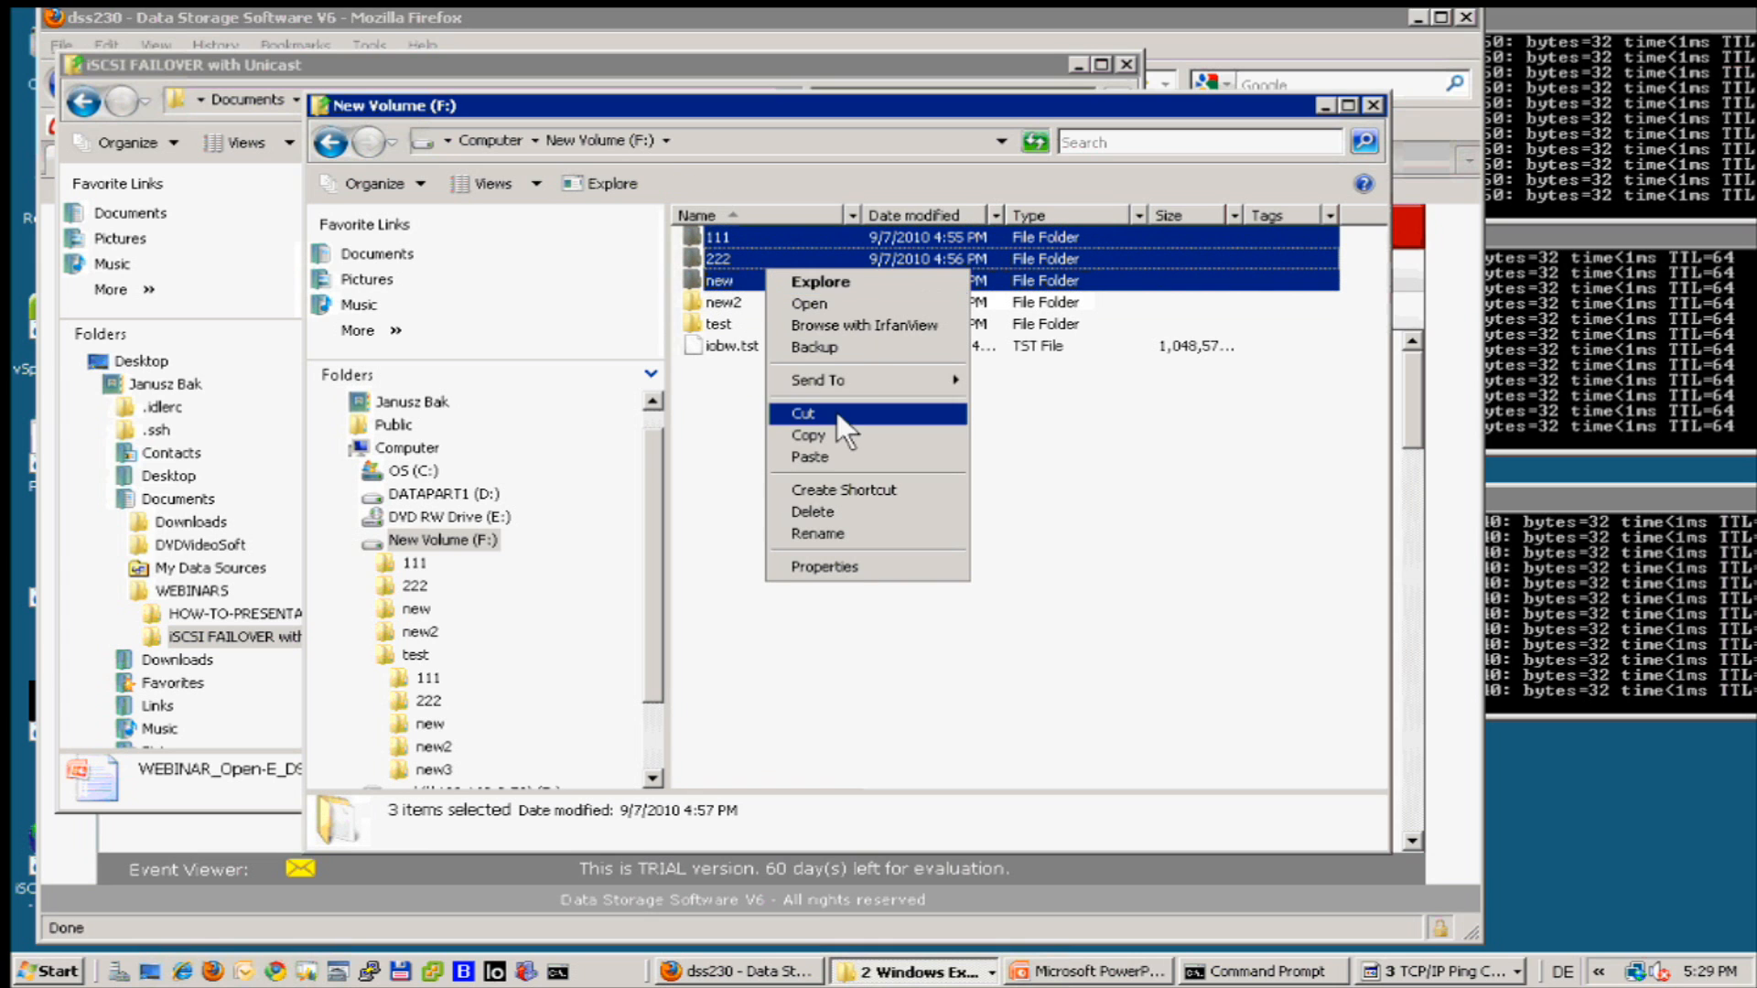
pyautogui.click(826, 432)
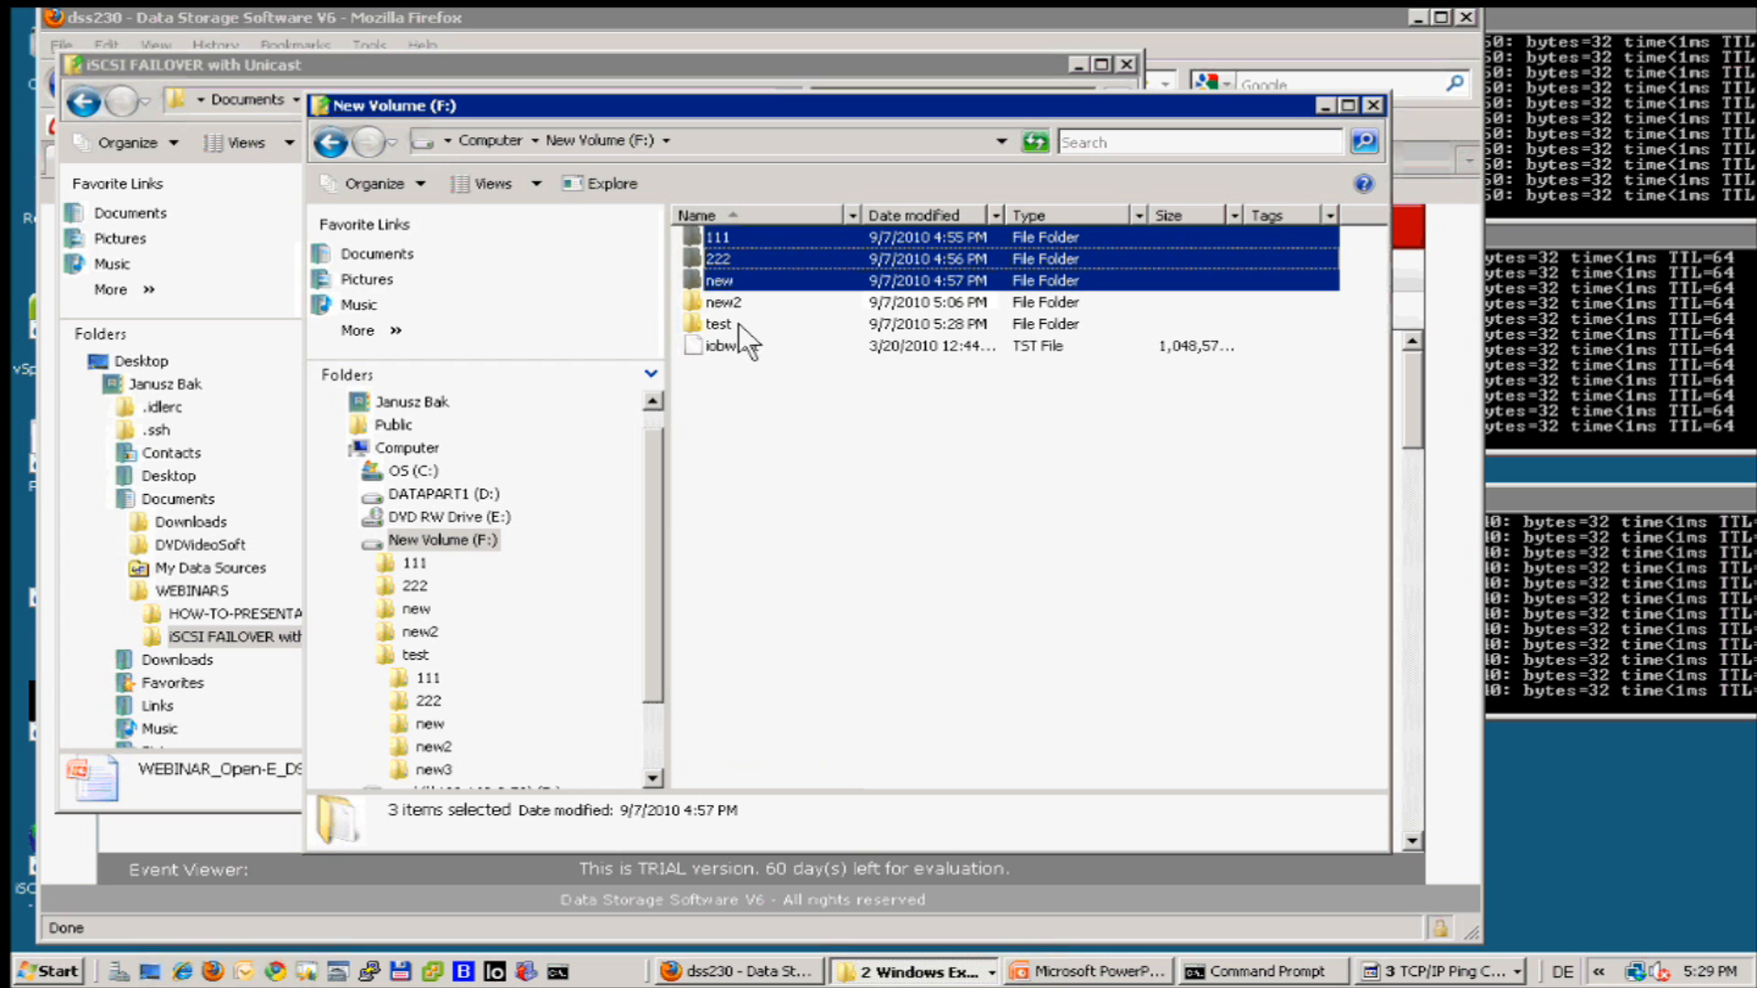
pyautogui.click(744, 405)
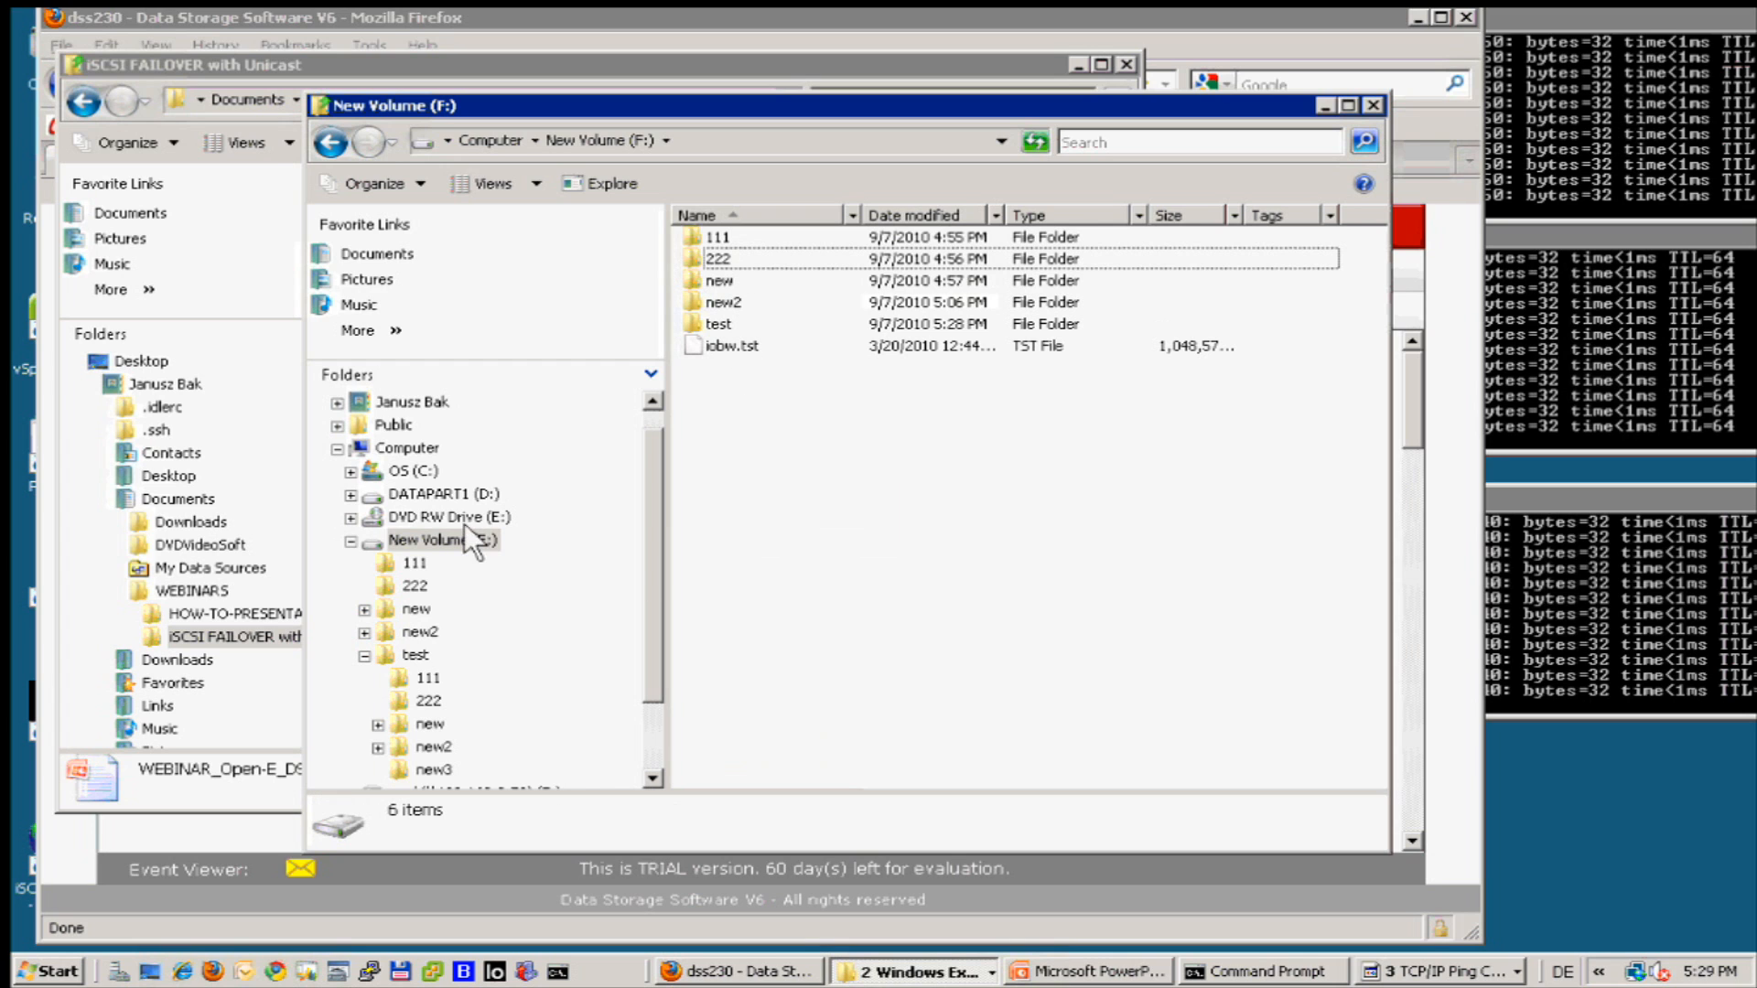
# Create a folder in the root of New Volume (F:), keeping the default name
pyautogui.rightClick(750, 437)
pyautogui.moveTo(833, 682)
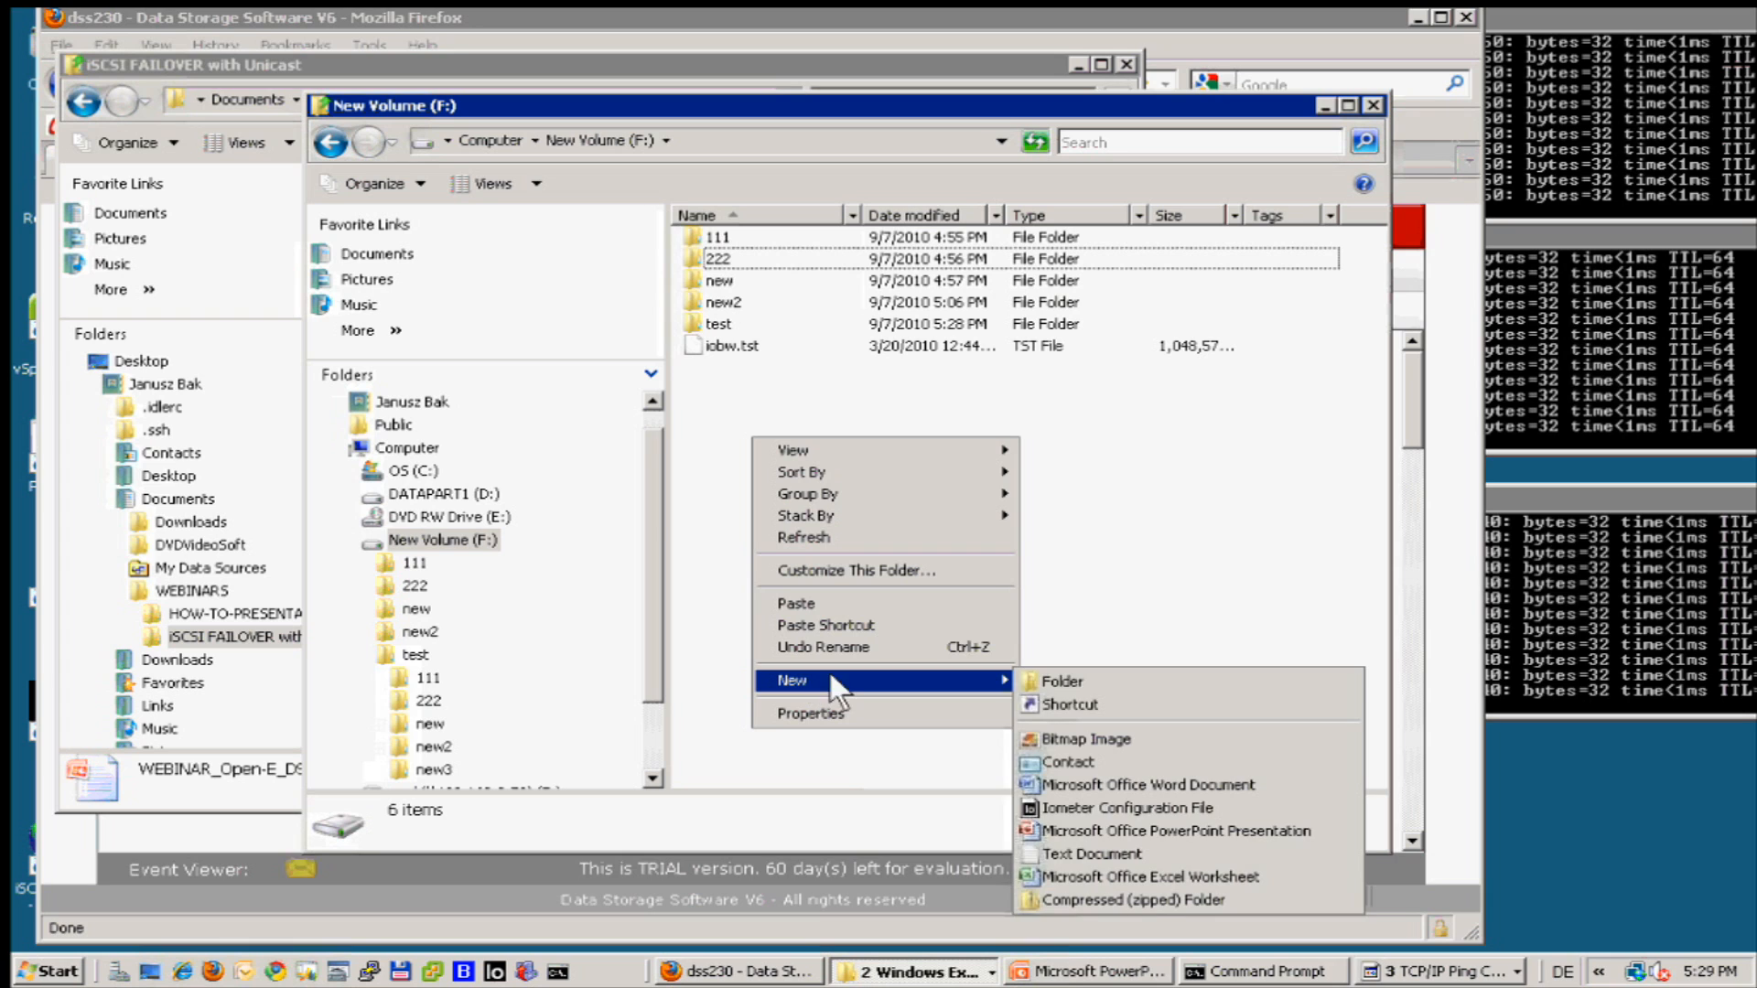
pyautogui.click(1062, 682)
pyautogui.press('Return')
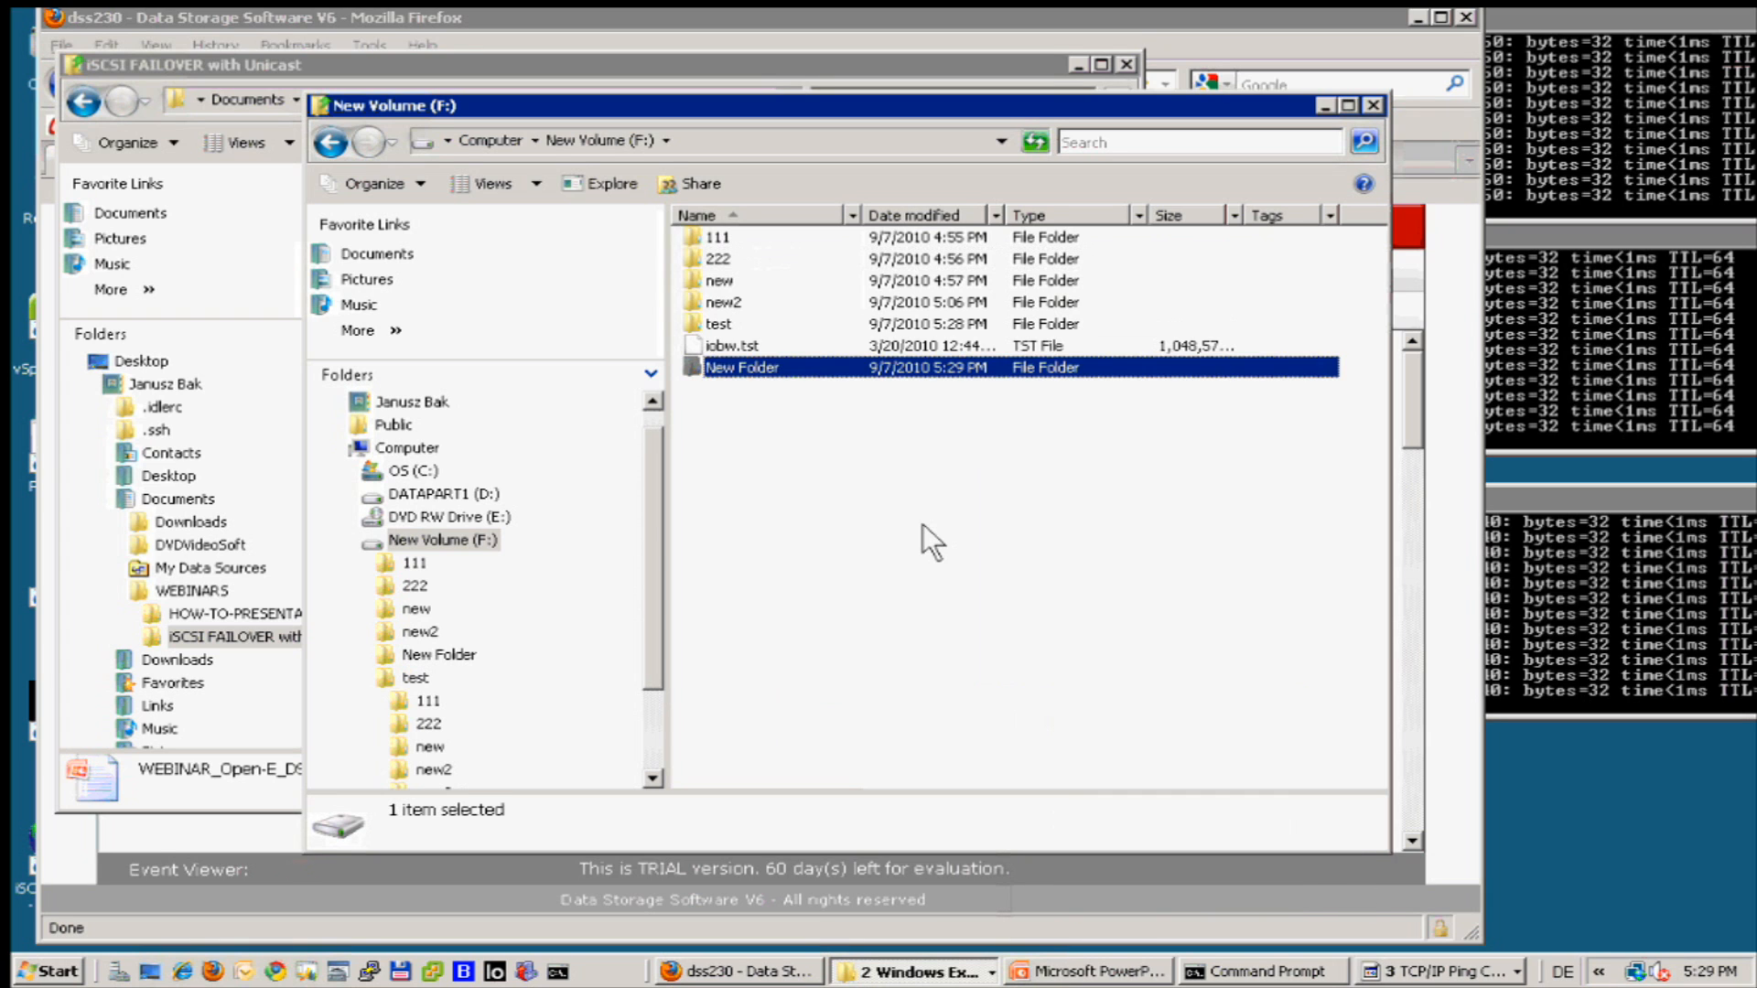
# Open the newly created folder on New Volume (F:), paste the copied folders into it and expand the copy progress details
pyautogui.press('Return')
pyautogui.rightClick(740, 298)
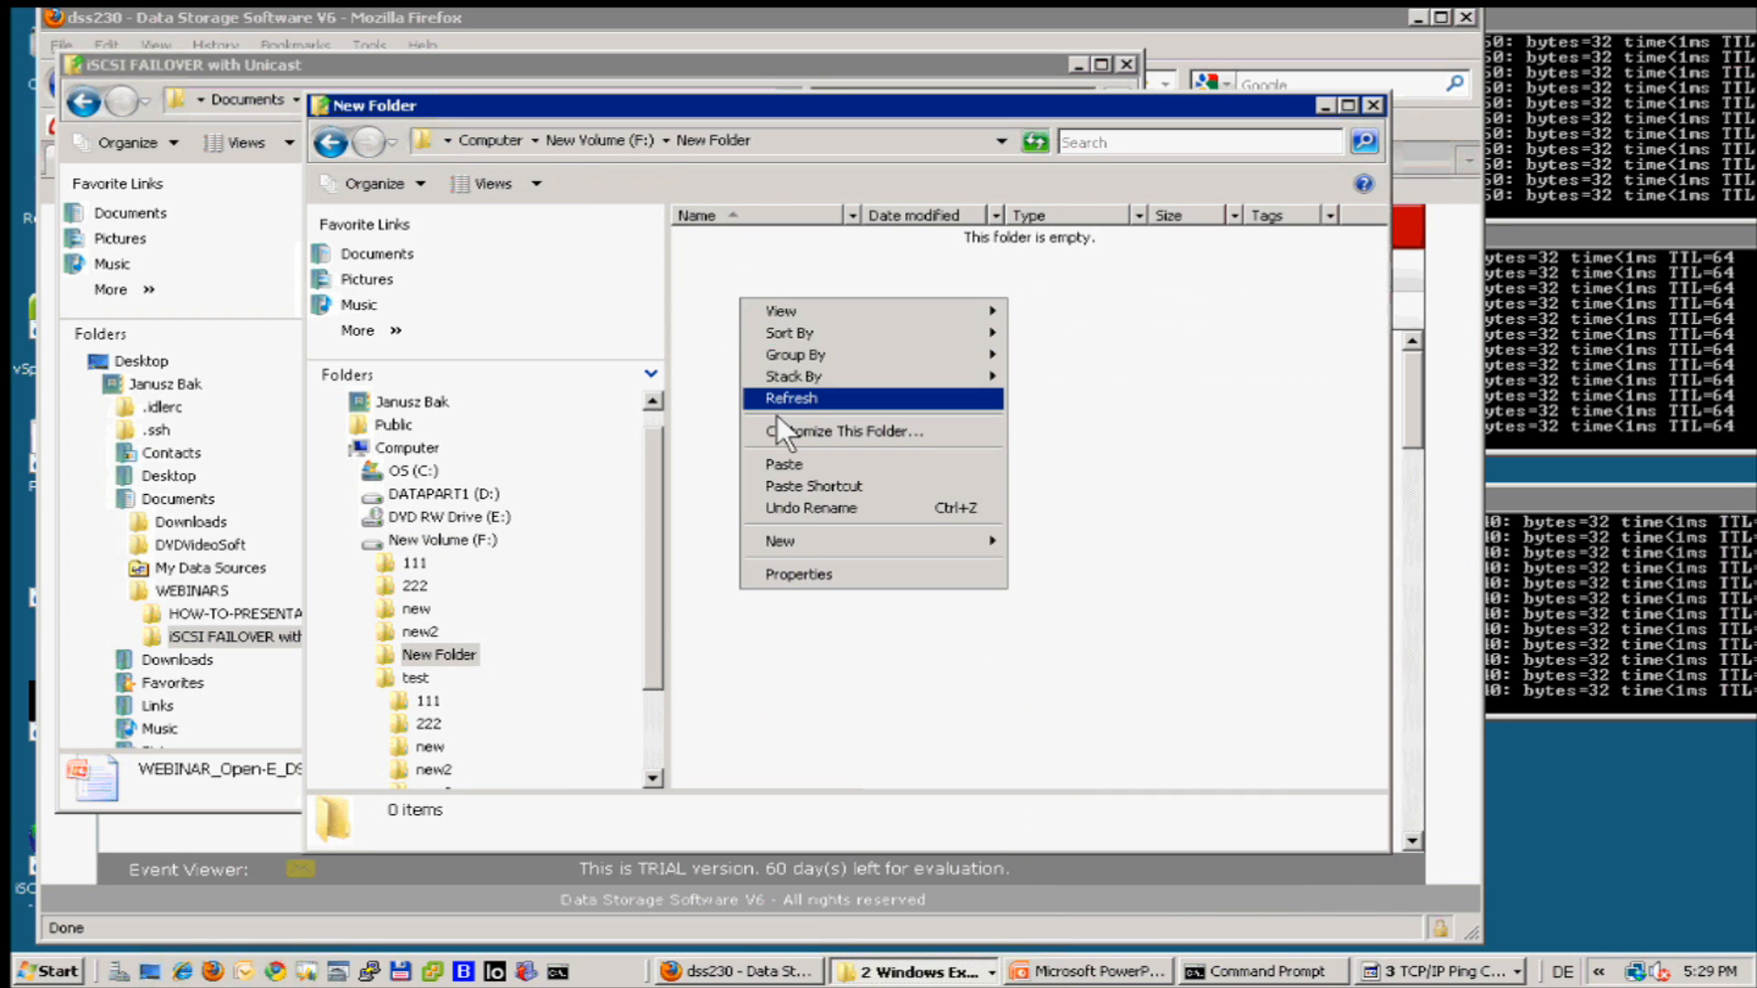
pyautogui.click(776, 462)
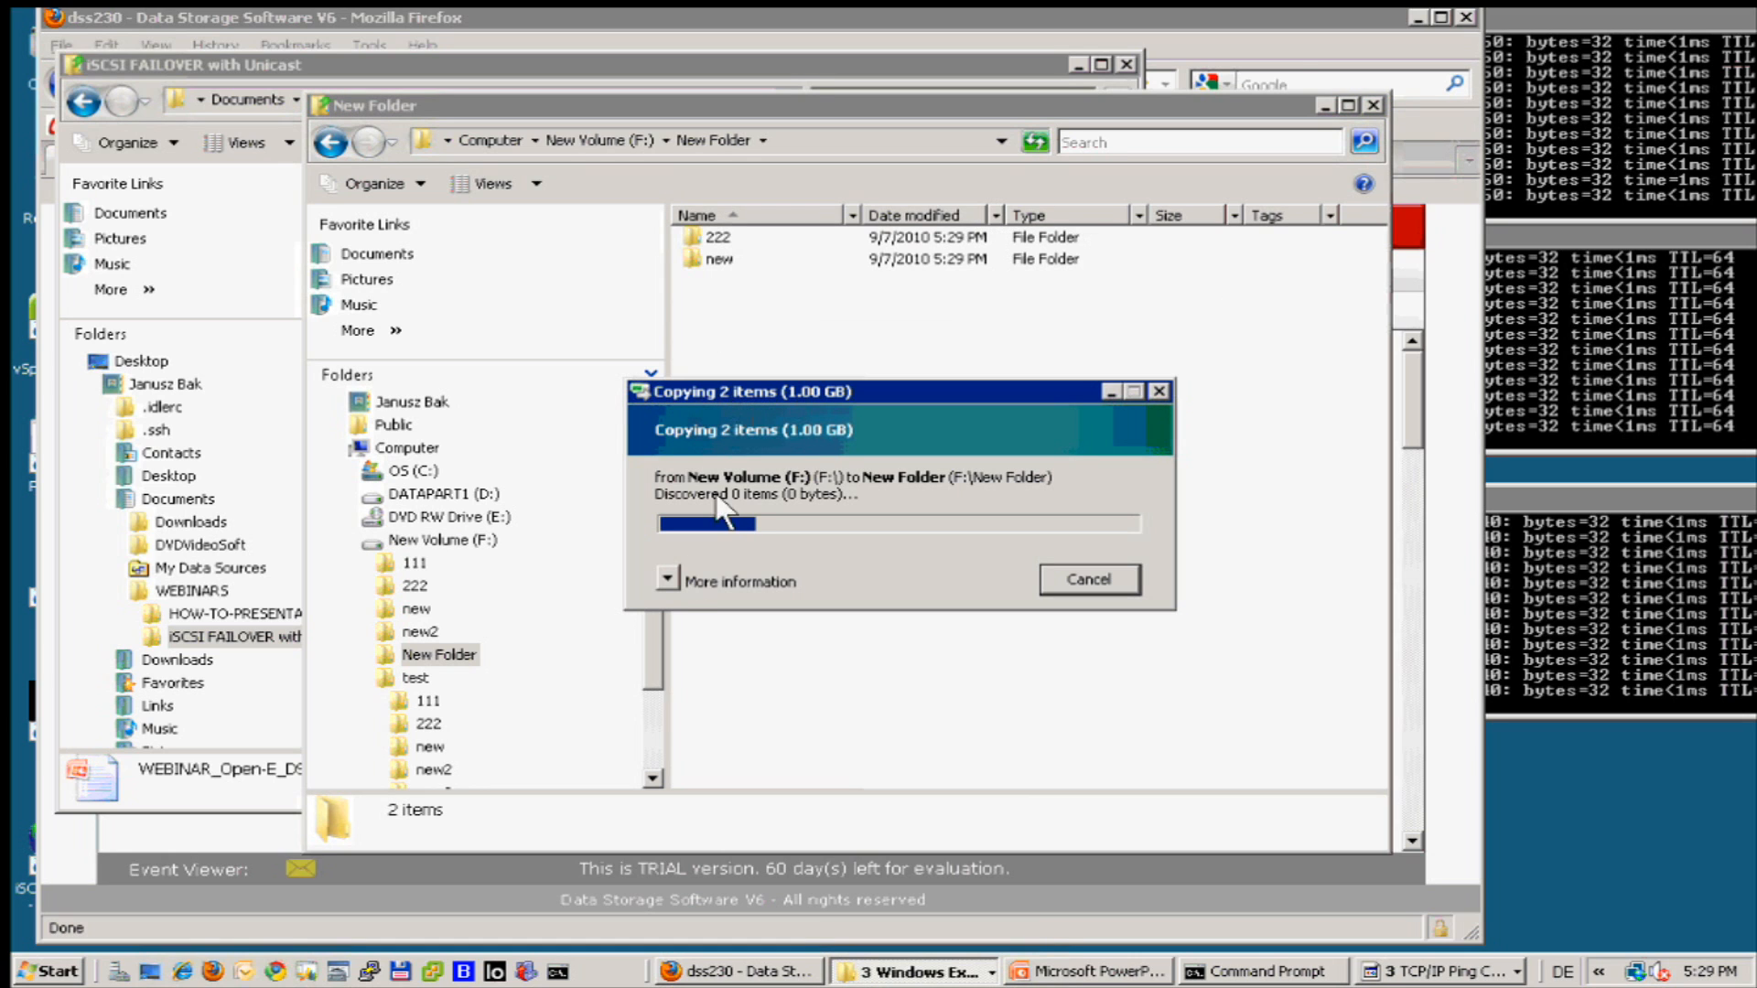
pyautogui.click(664, 572)
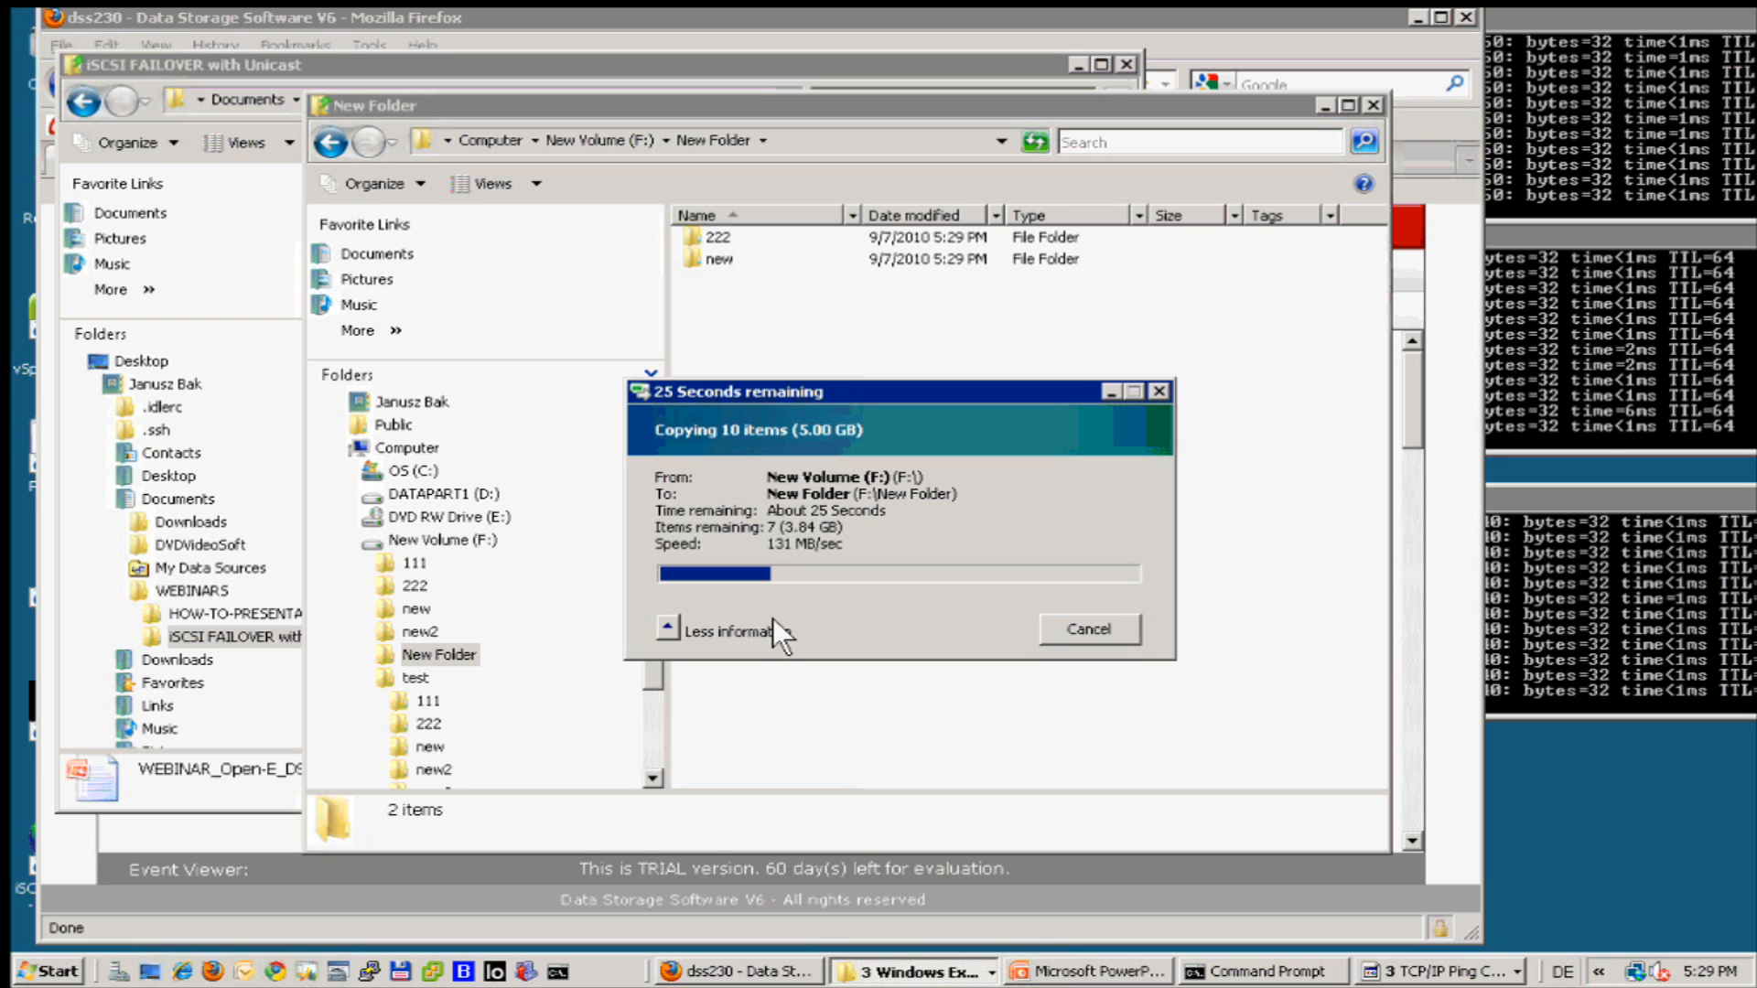
# Check the primary node's failover status in Firefox, then minimize the browser to watch the copy progress and the PING 230 window
pyautogui.click(624, 16)
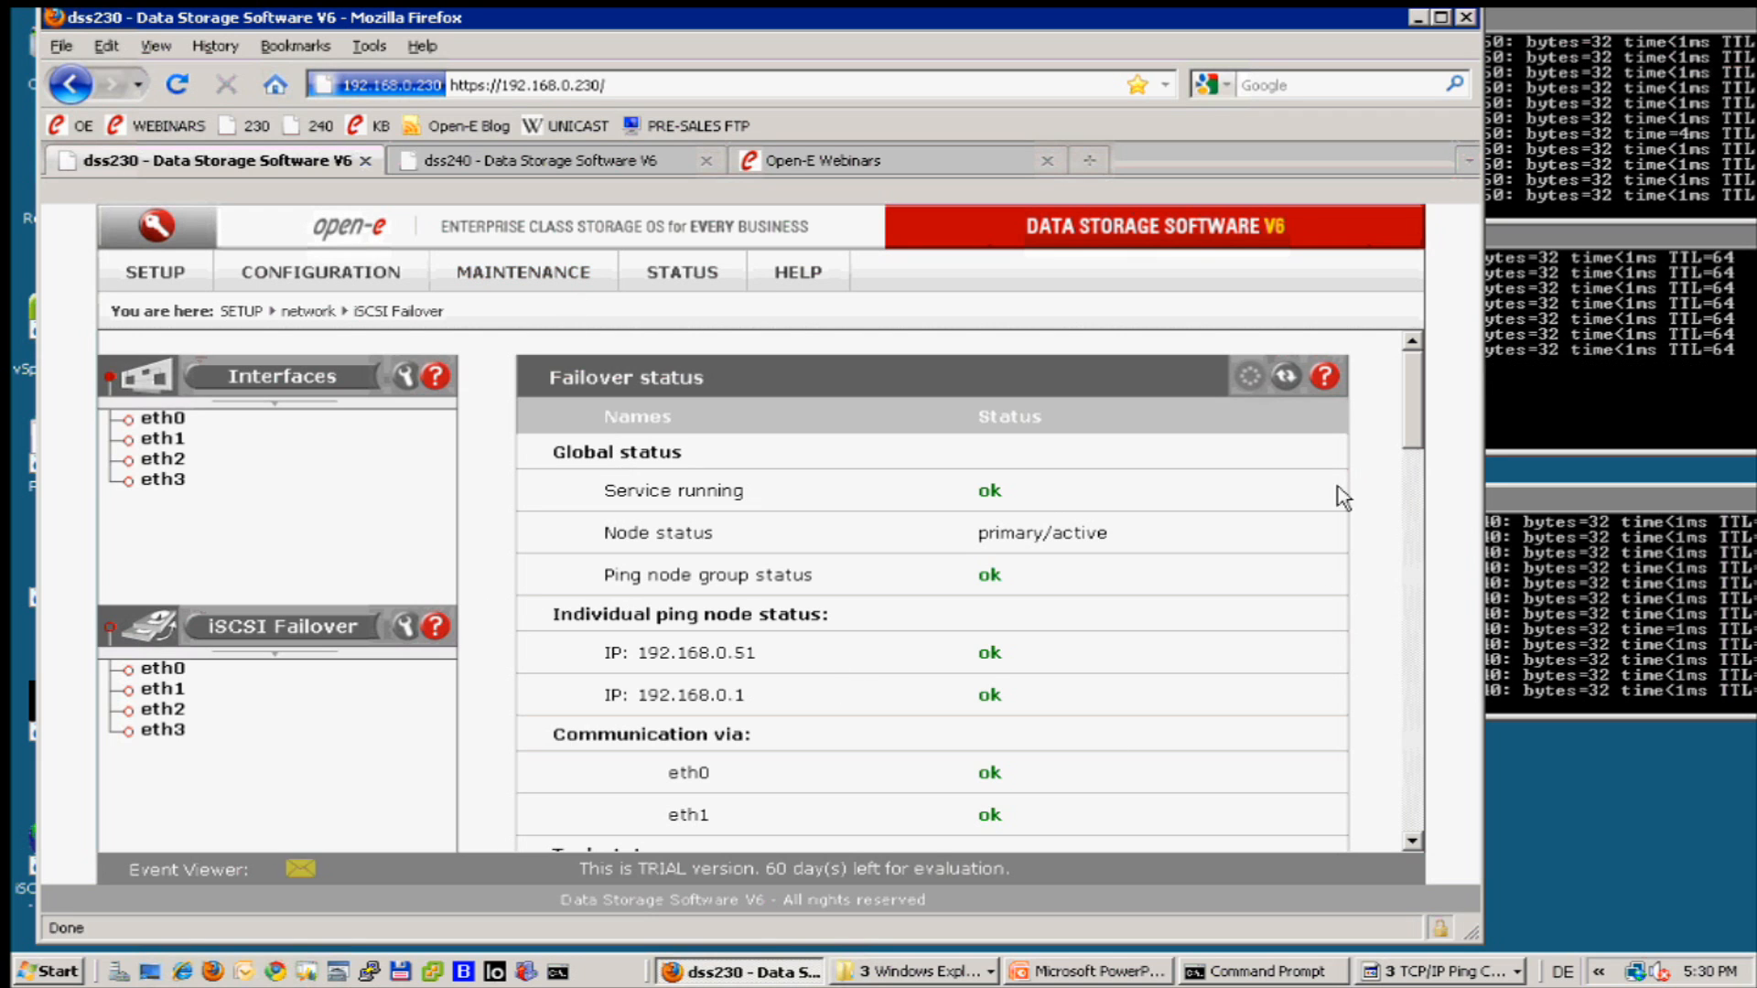
pyautogui.click(1416, 16)
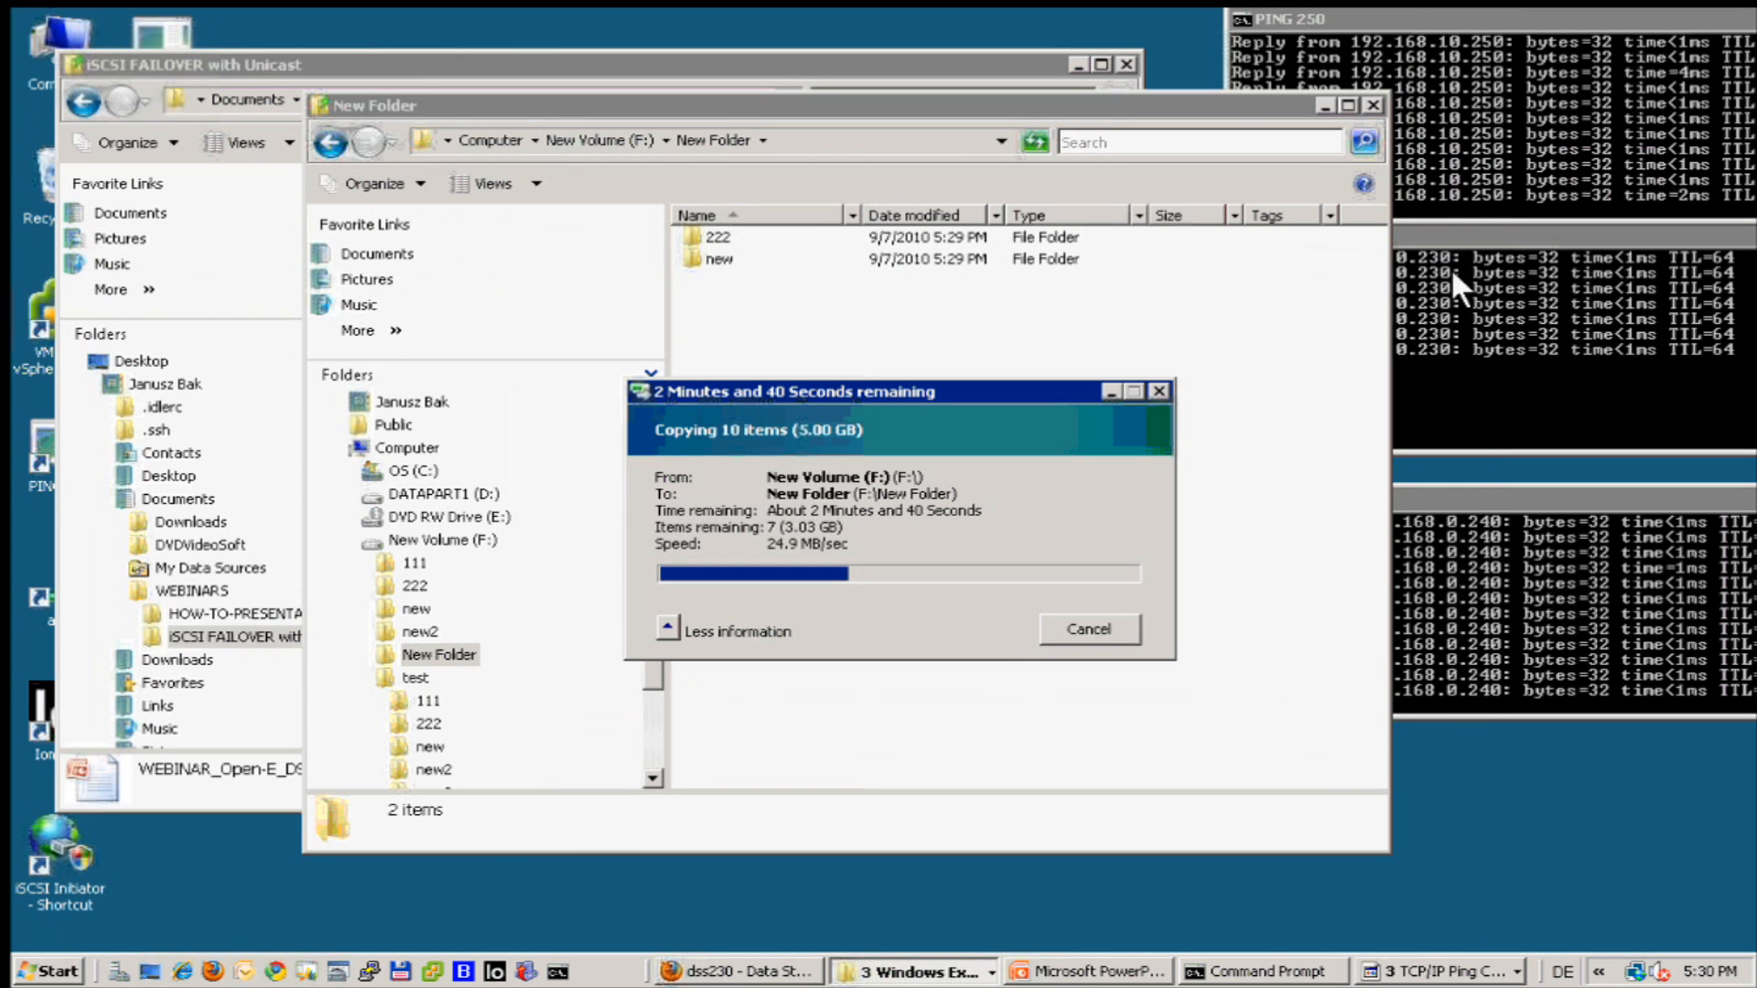
pyautogui.click(1470, 229)
pyautogui.click(1438, 455)
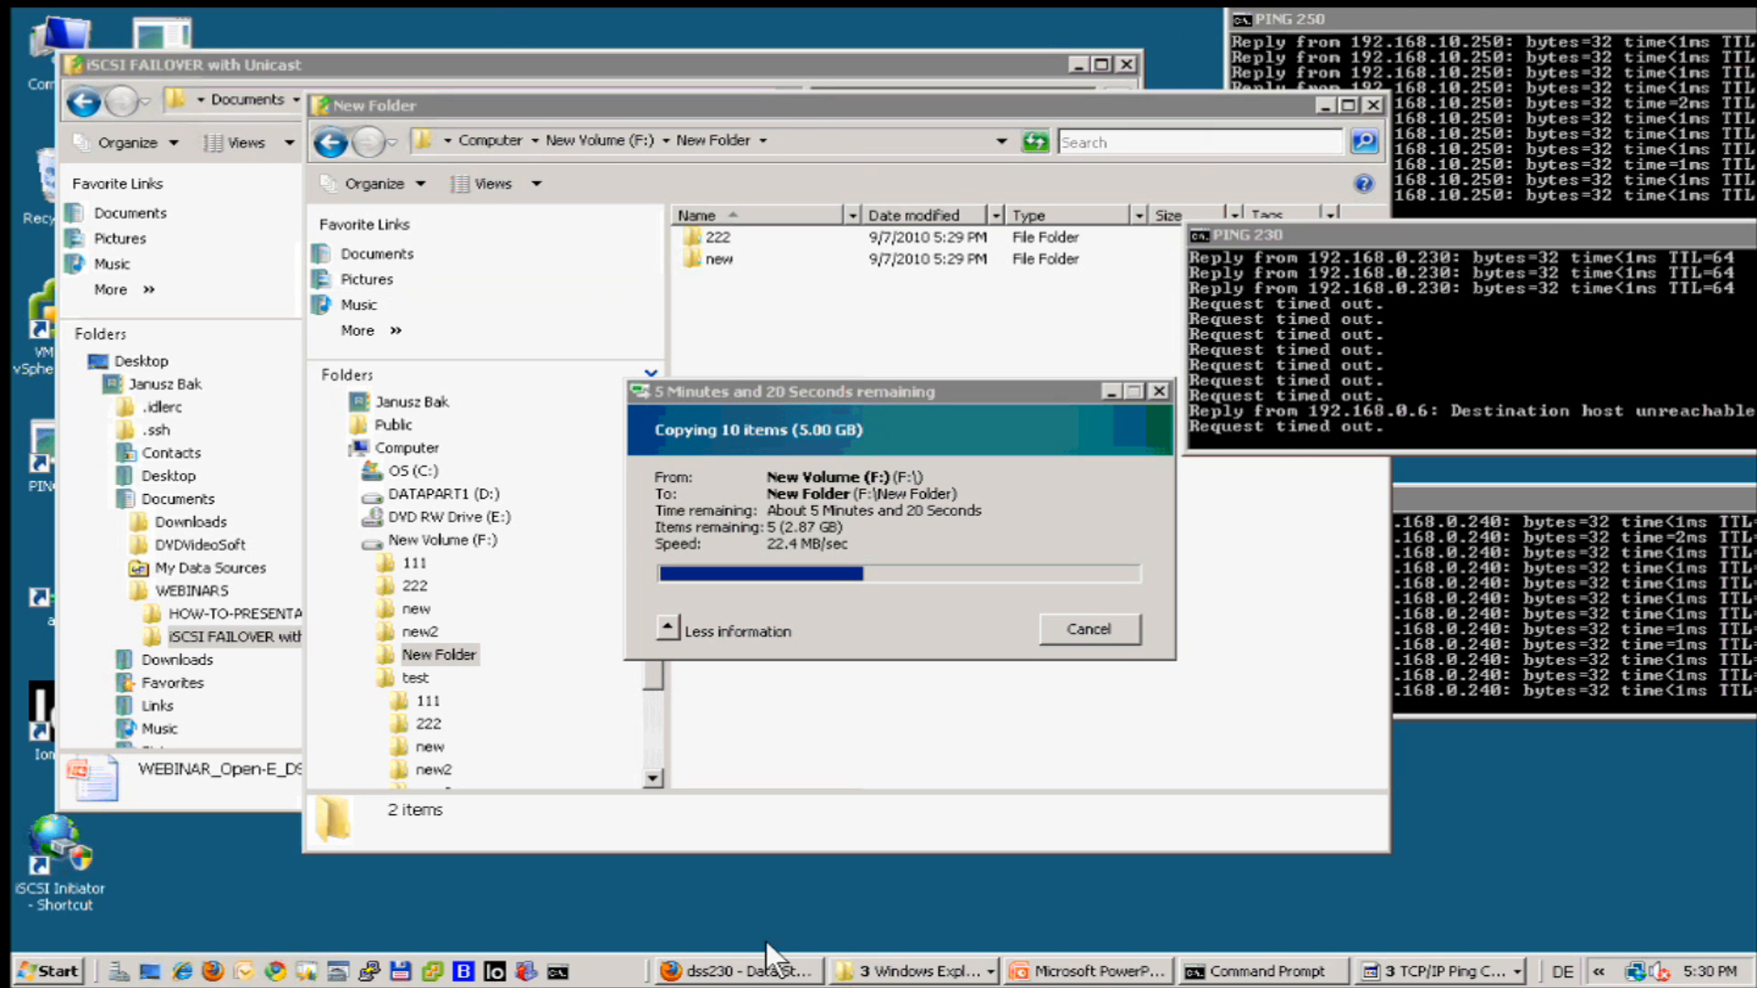
# Switch to Firefox, reload the dss230 page and check the failover status of the dss240 node
pyautogui.click(766, 968)
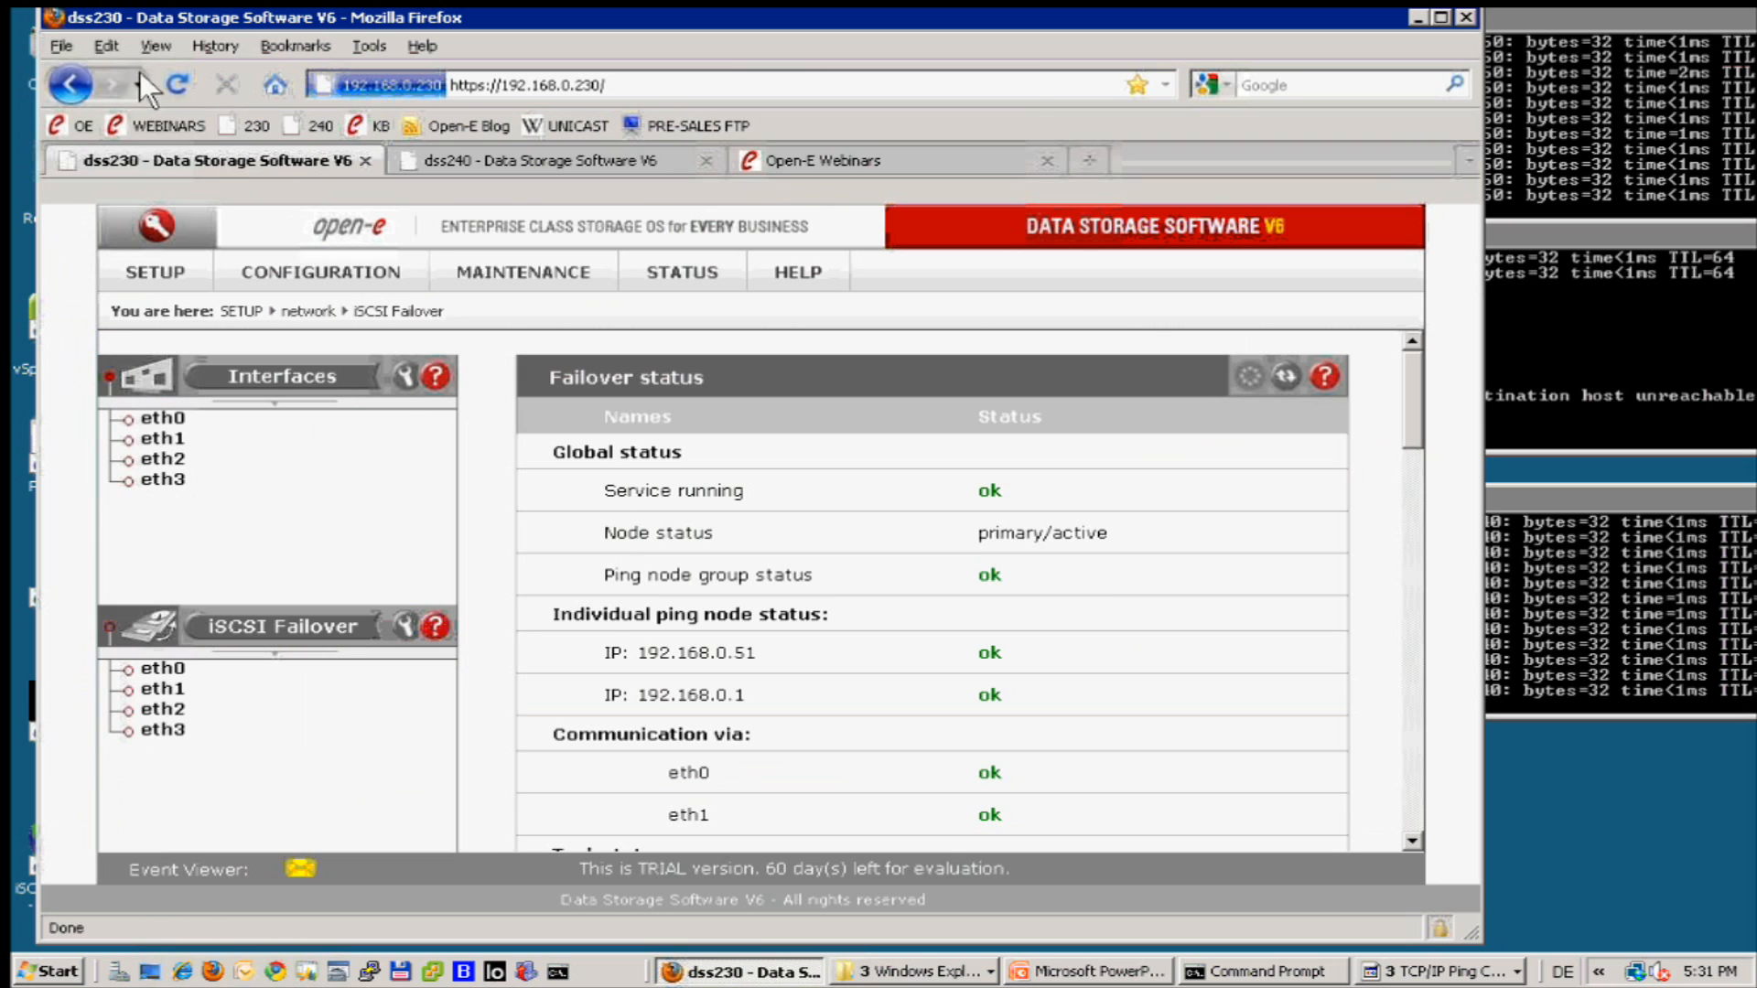
pyautogui.click(178, 84)
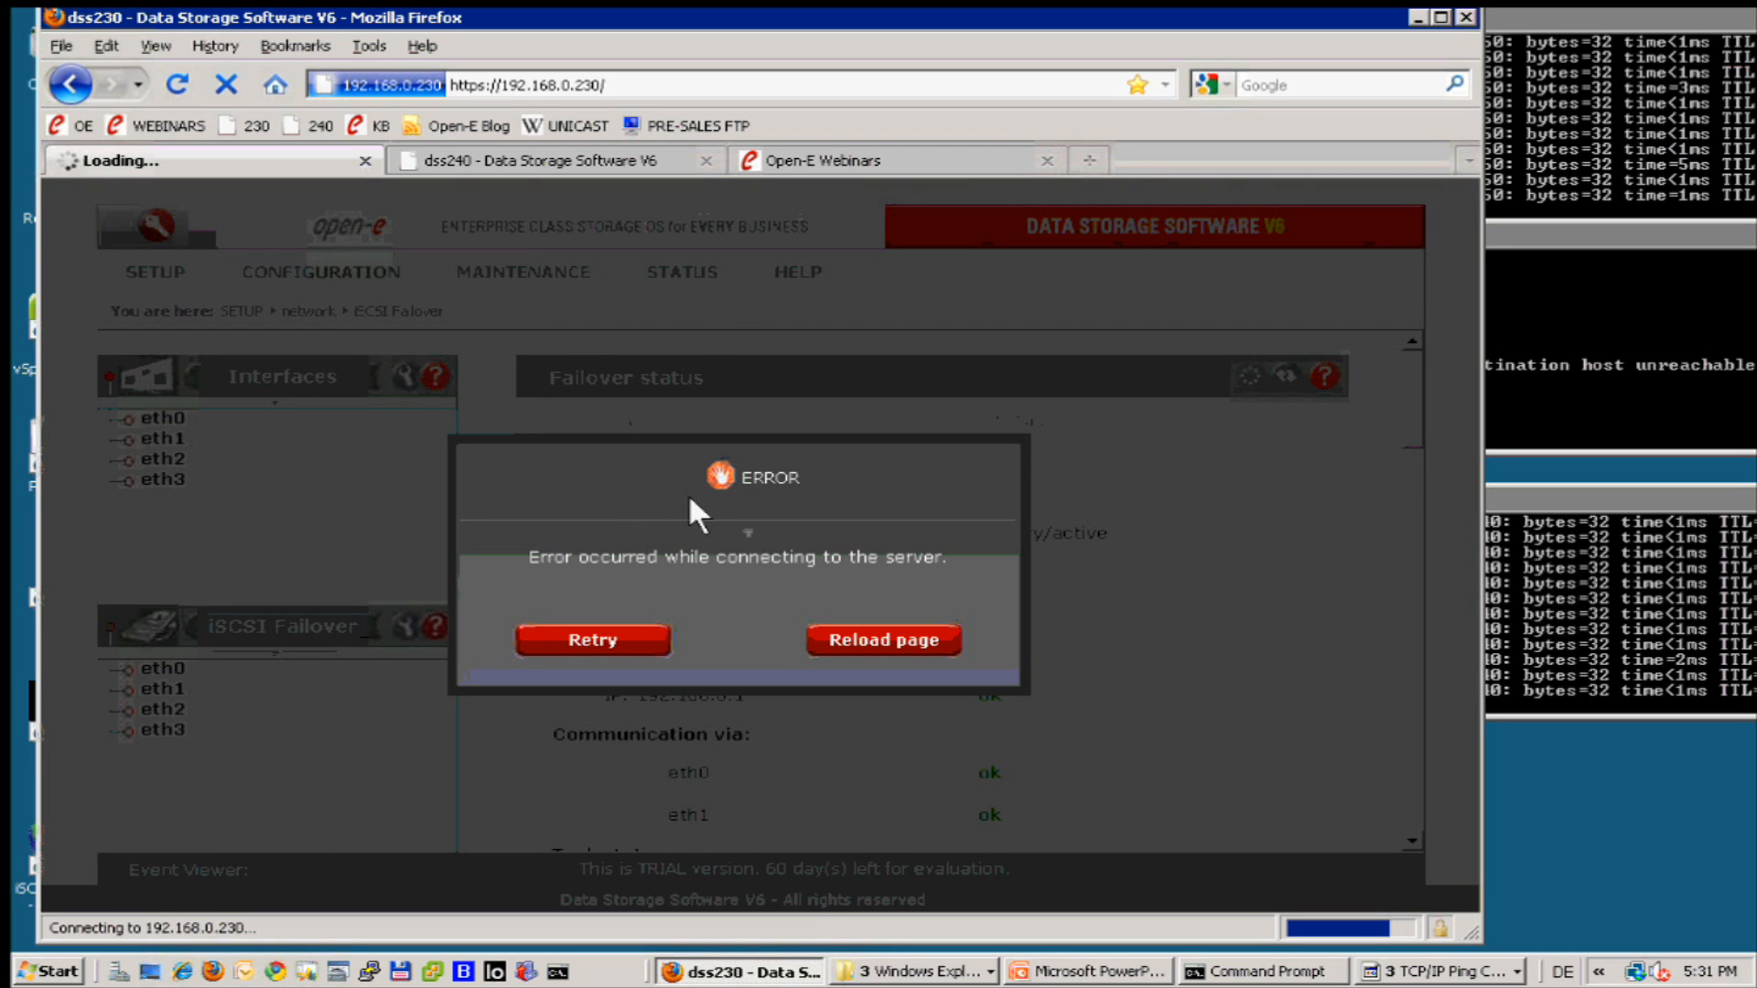
pyautogui.click(511, 151)
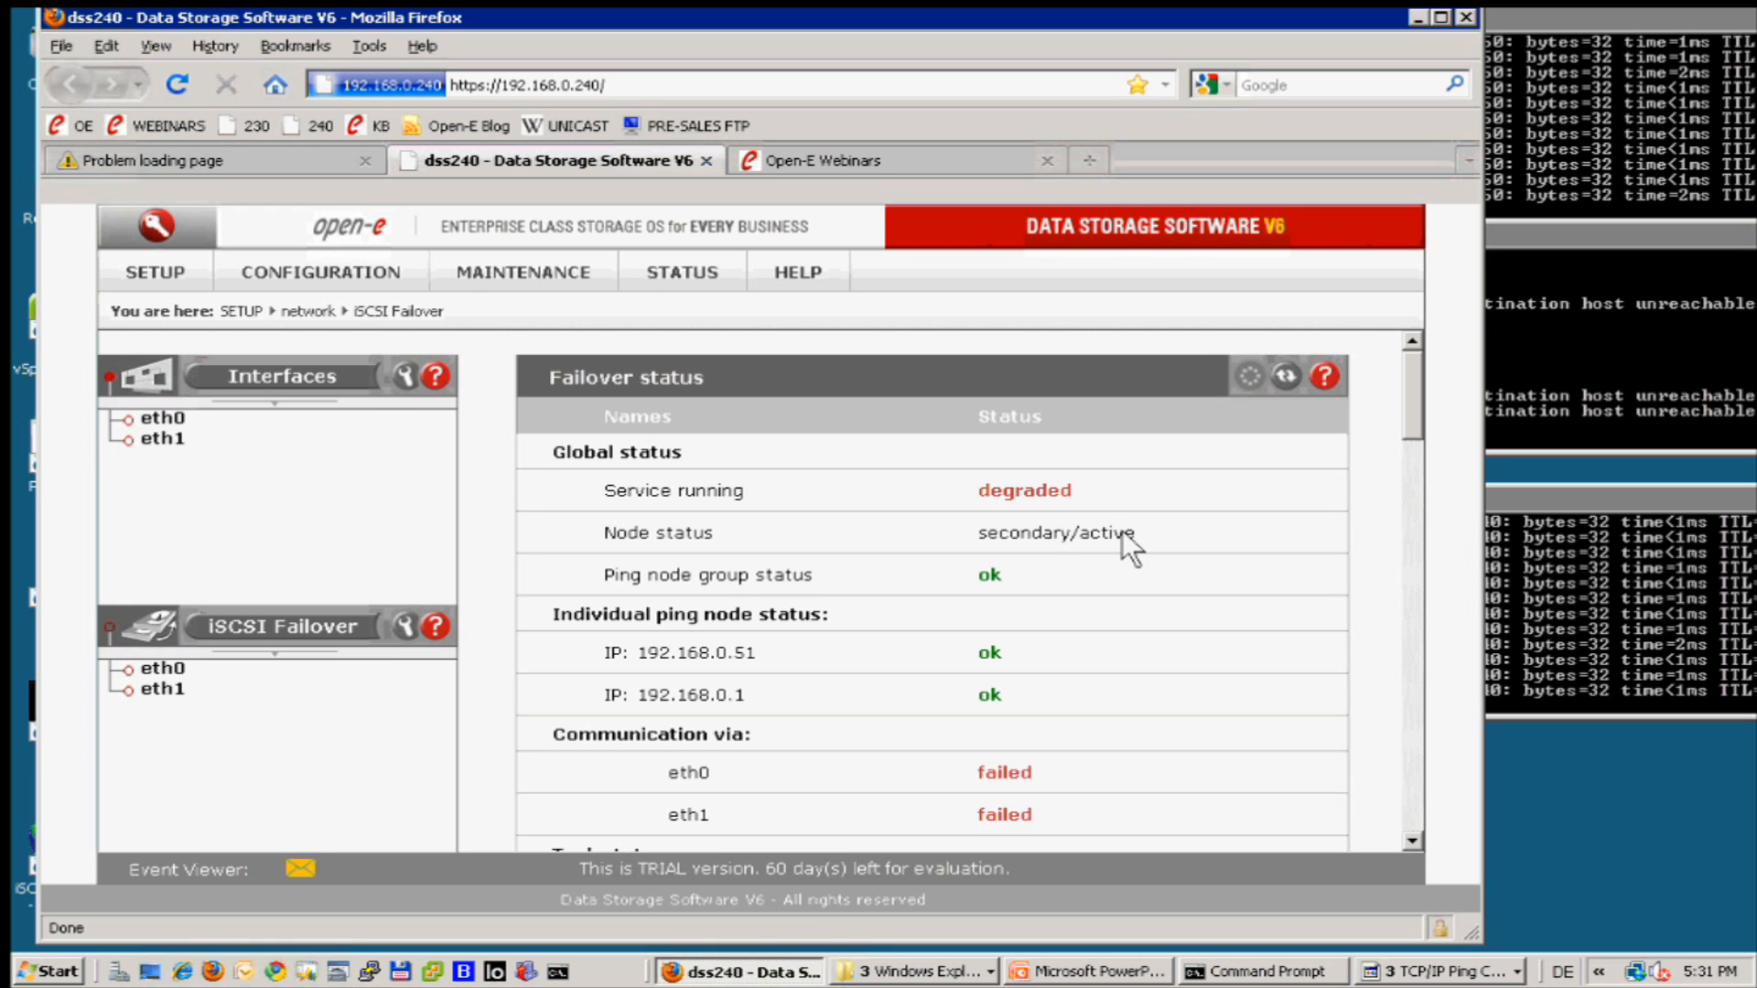
# Examine the copy progress and the PING 230, PING 250 and PING 240 windows, and return to the dss240 failover status in Firefox
pyautogui.click(906, 971)
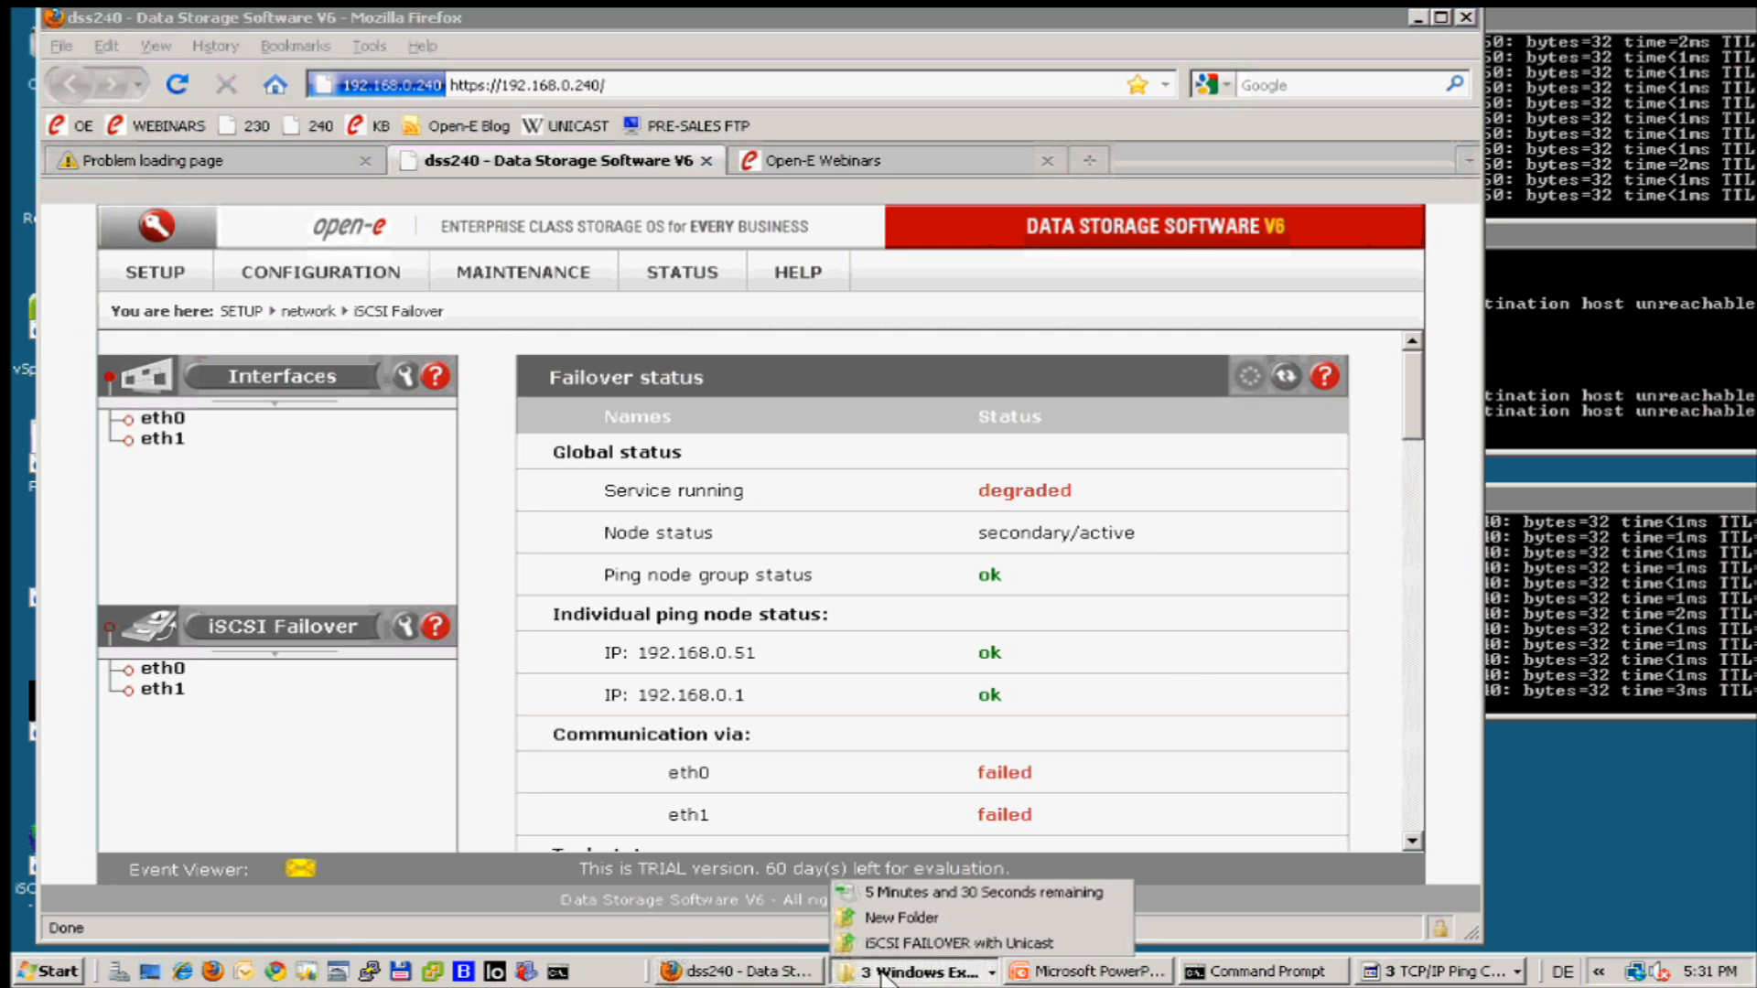
pyautogui.click(956, 893)
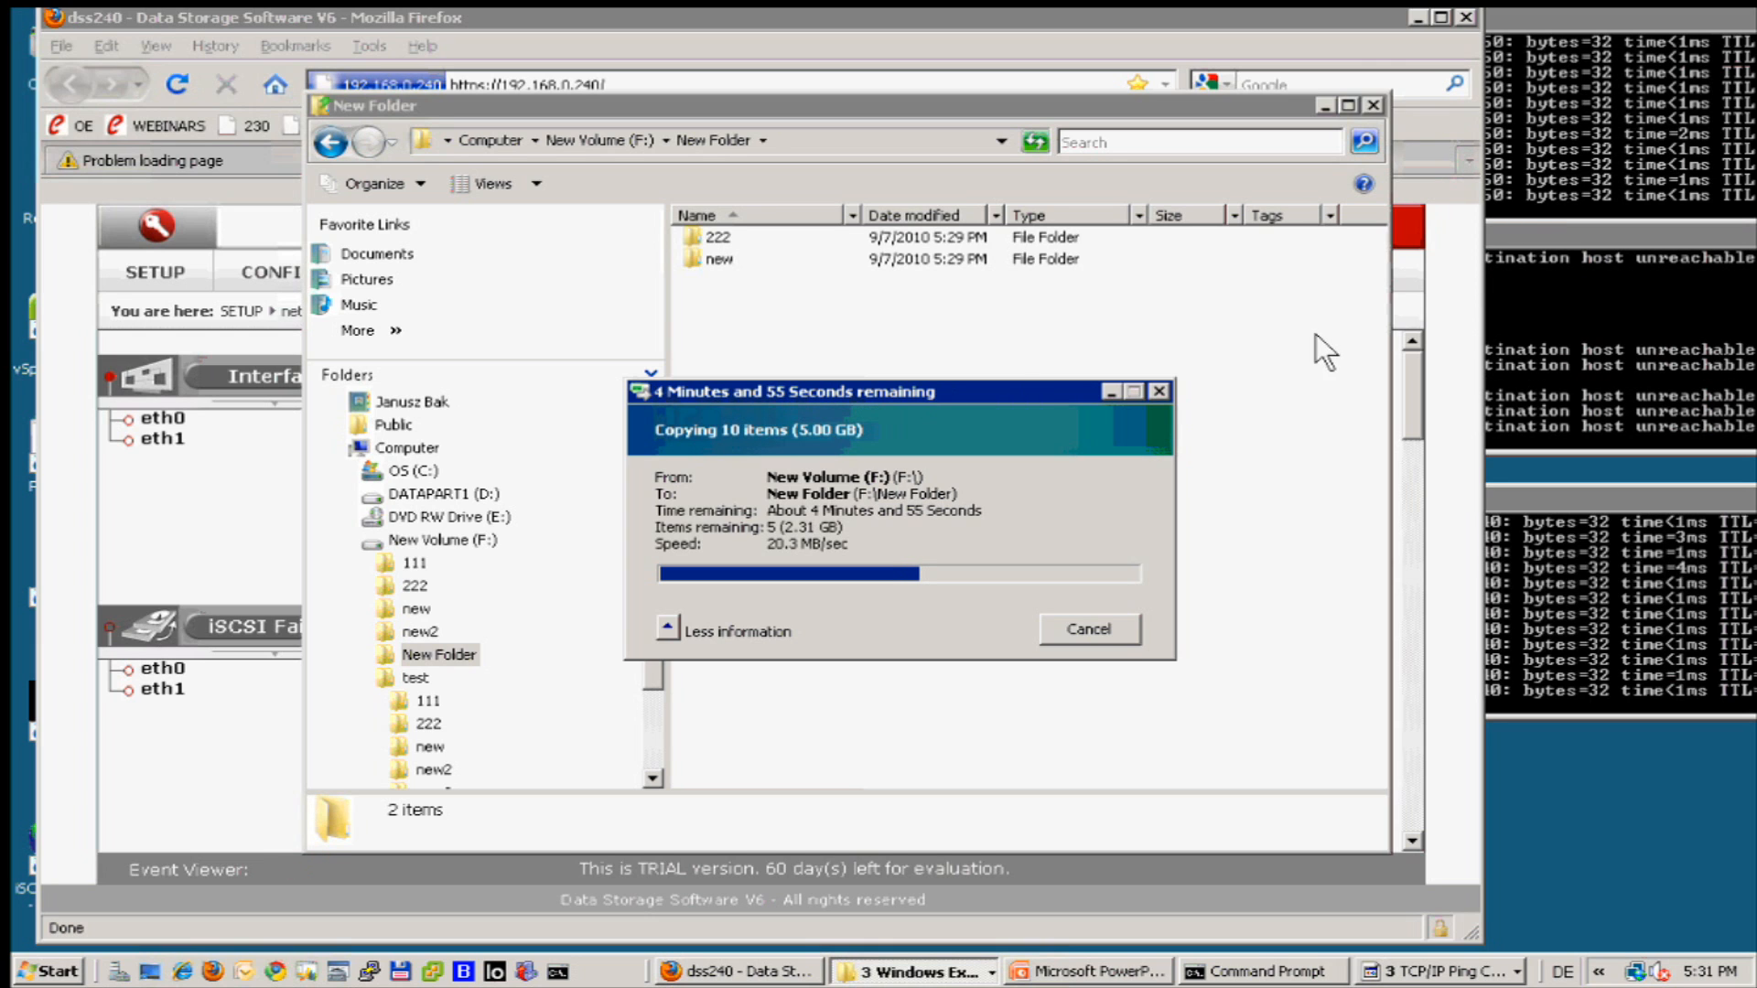
pyautogui.click(1536, 216)
pyautogui.click(1529, 91)
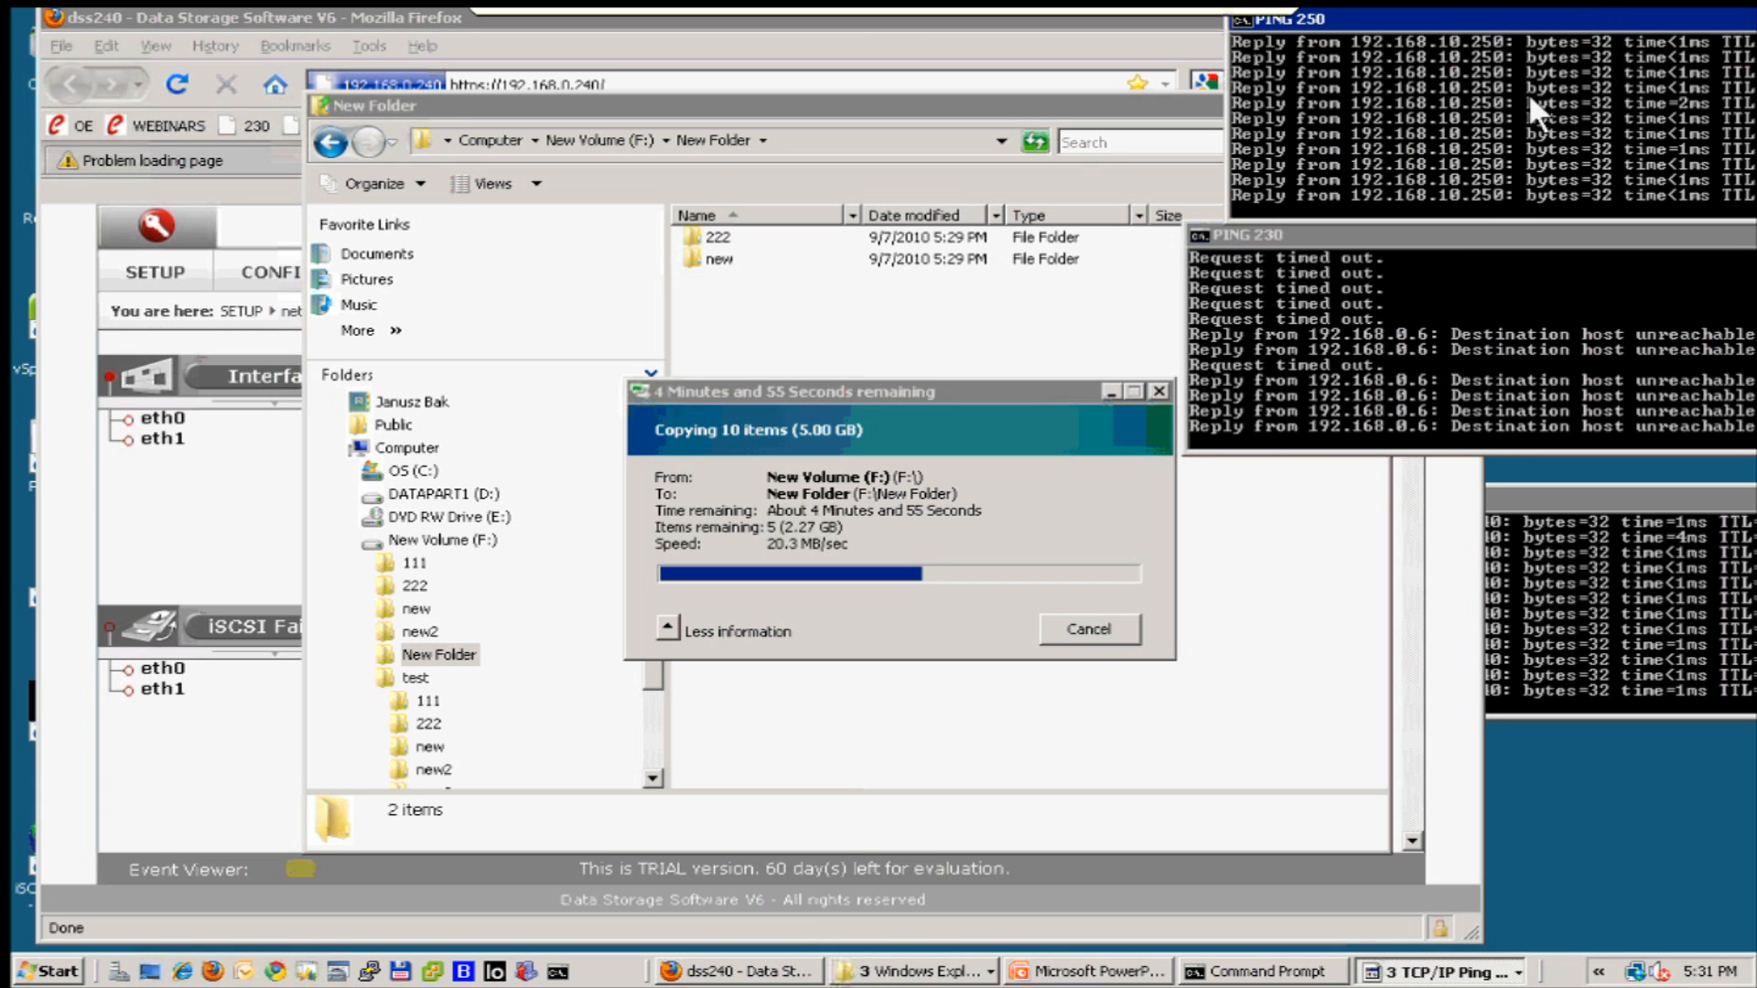
pyautogui.click(1512, 486)
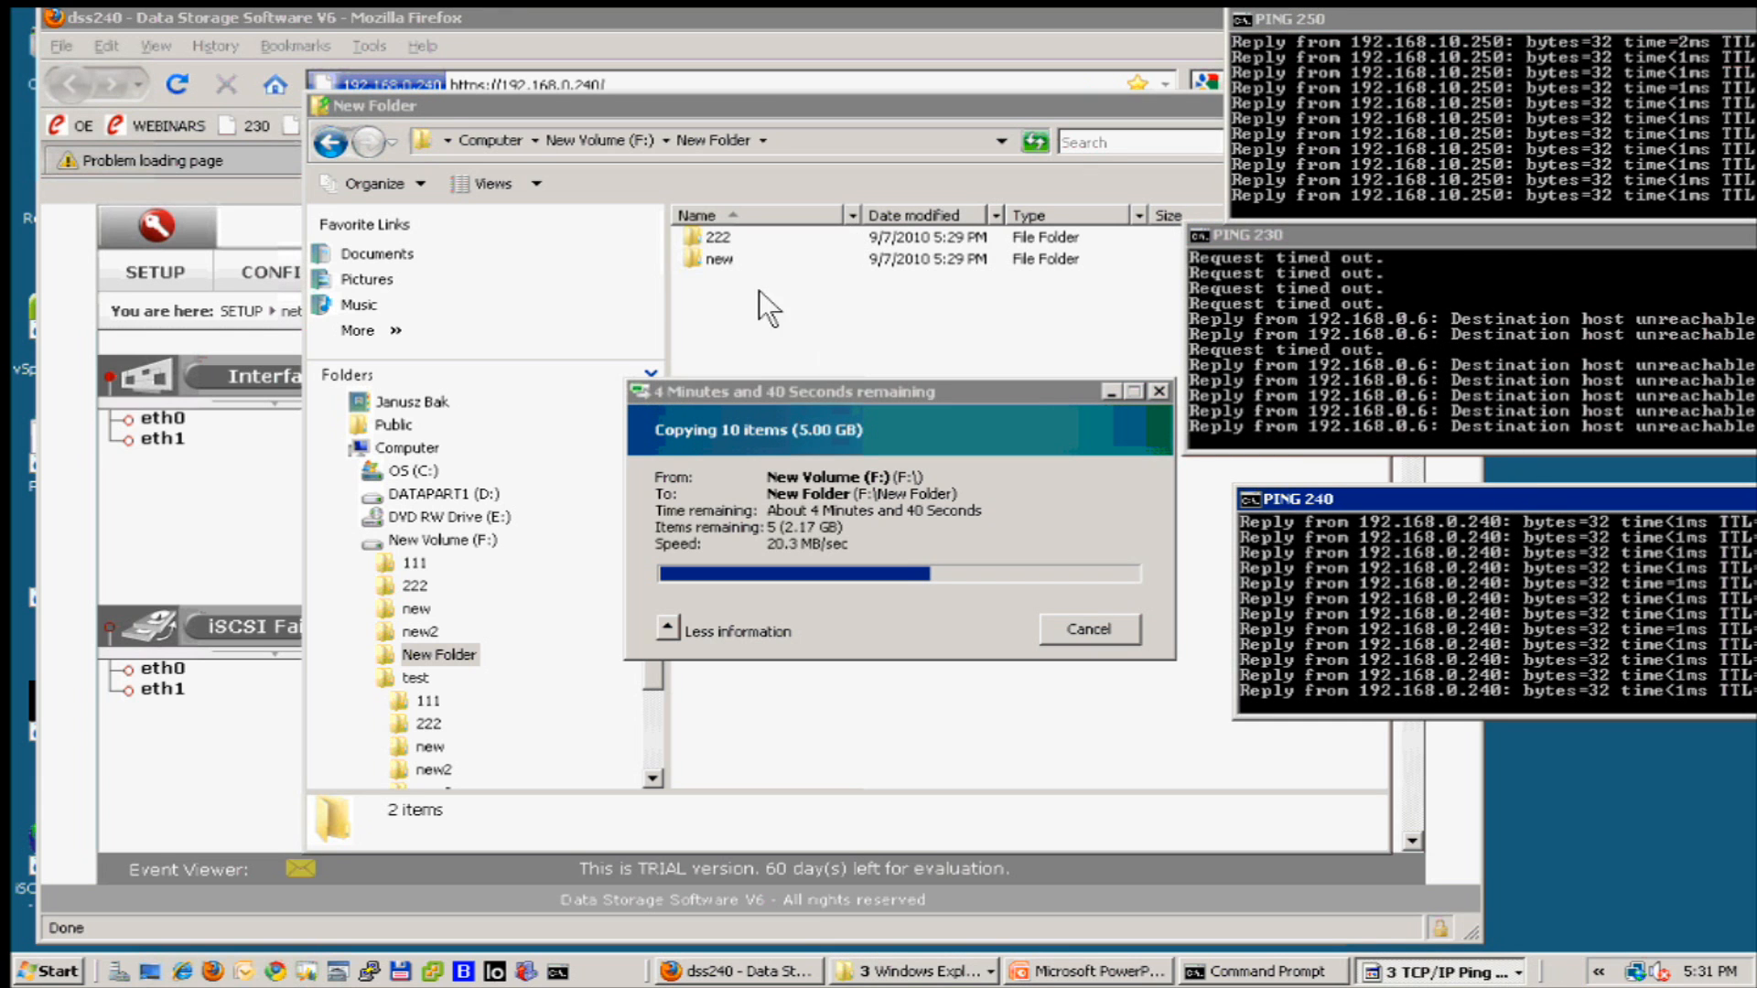
pyautogui.click(50, 467)
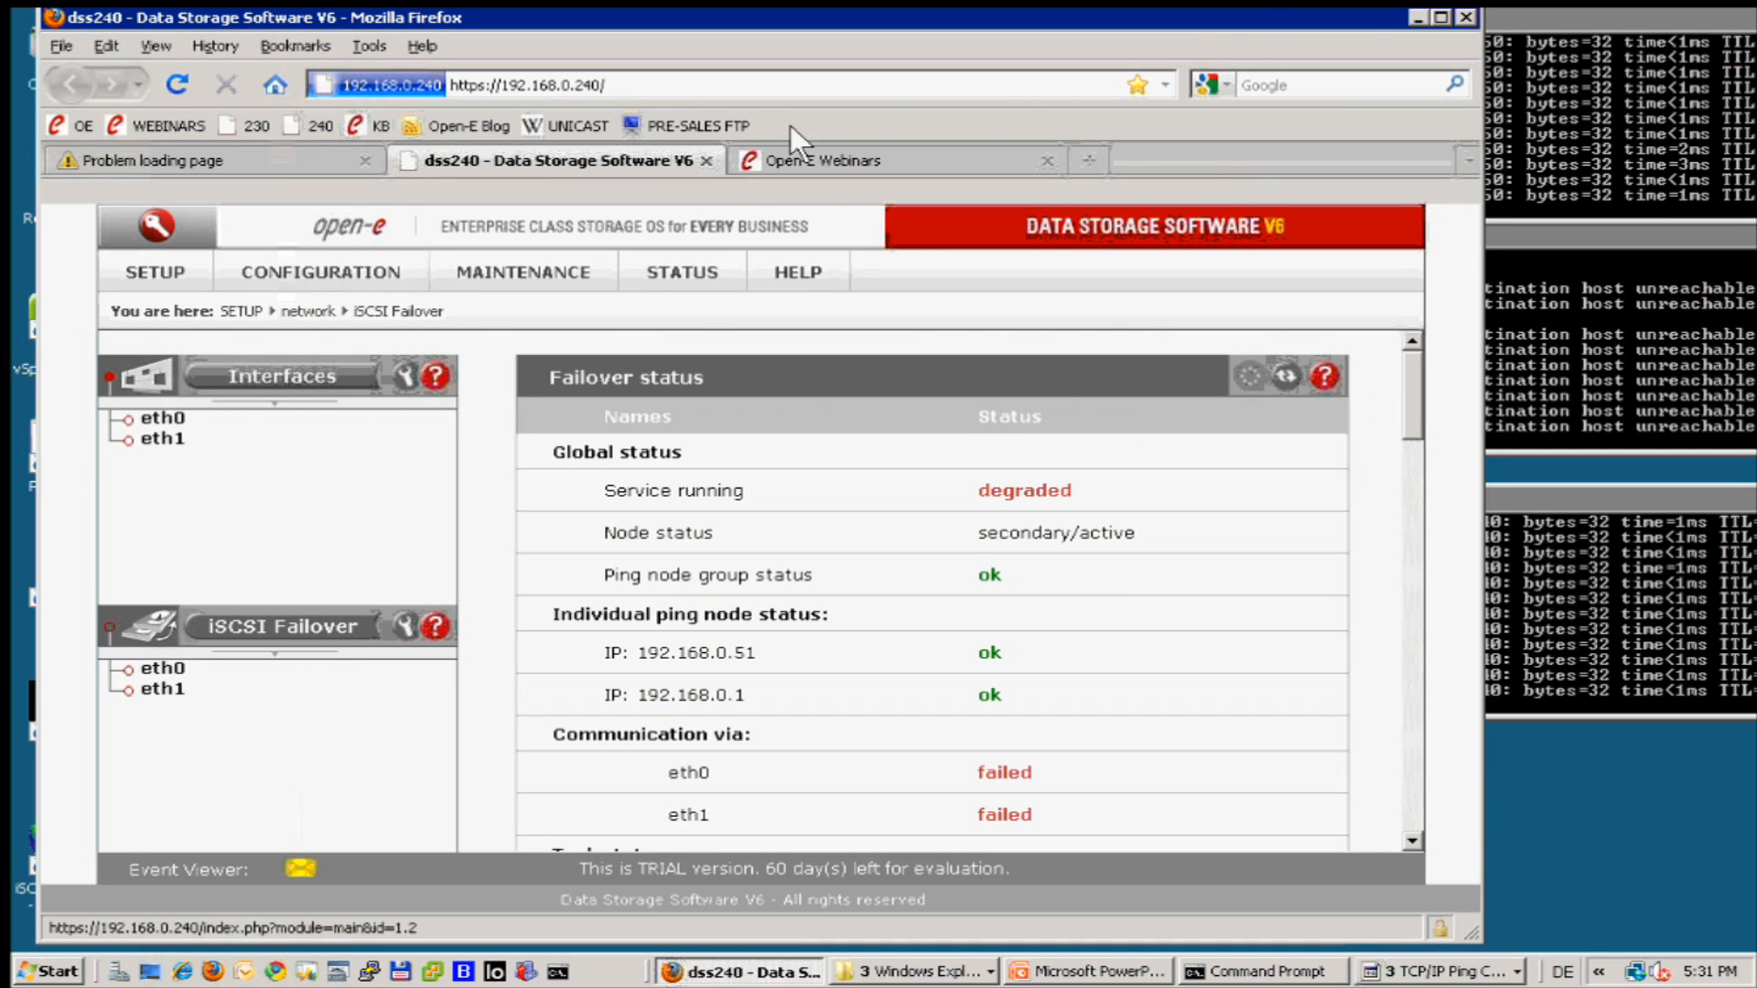